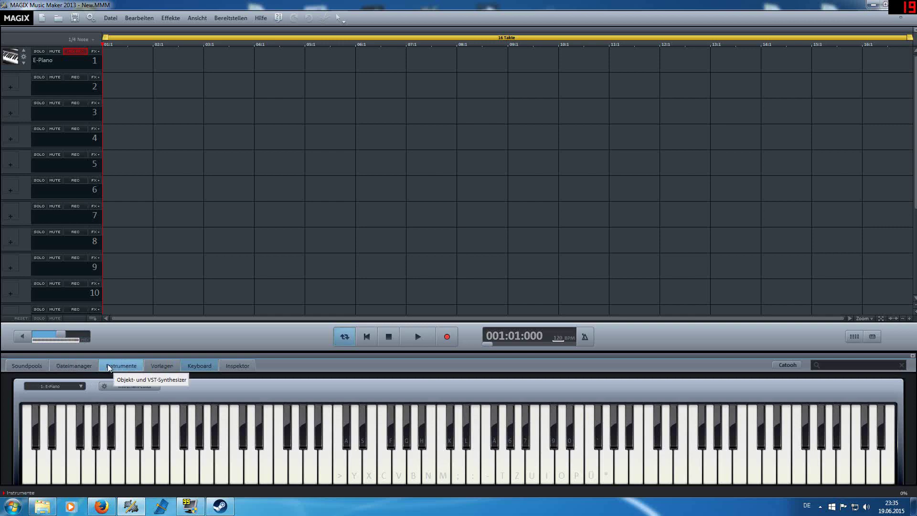
Add the Vita VST instrument to track 1 and close its synth window.
{"action": "left_click", "coordinate": [110, 366]}
{"action": "left_click_drag", "start_coordinate": [30, 402], "coordinate": [141, 57]}
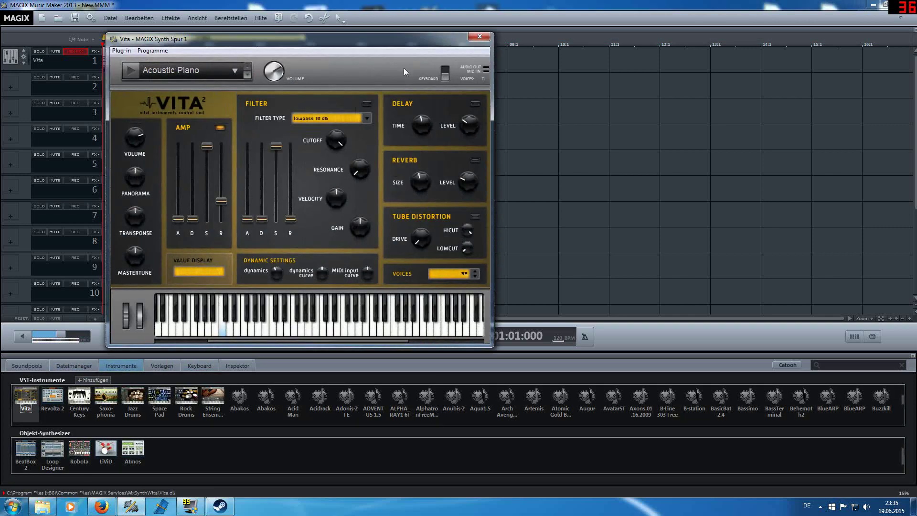
{"action": "left_click", "coordinate": [479, 36]}
Open the Vita MIDI object on track 1 in the MIDI Editor and clear all its existing notes.
{"action": "double_click", "coordinate": [206, 58]}
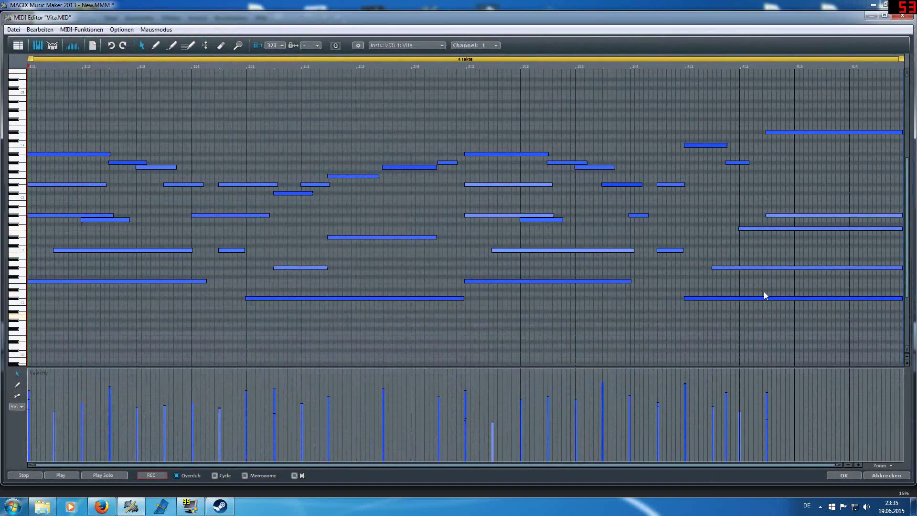
{"action": "left_click", "coordinate": [14, 29]}
{"action": "left_click", "coordinate": [119, 62]}
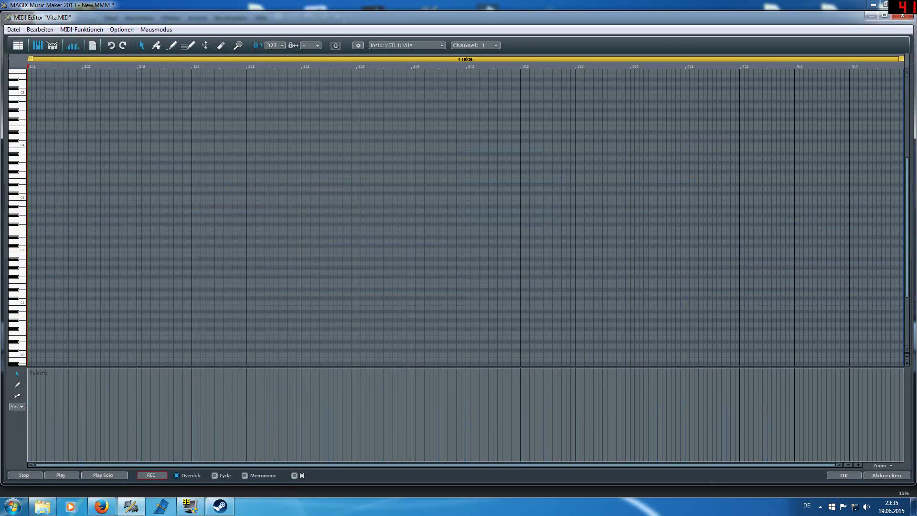
Draw an eighth note on the offbeat of beat 1 in bar 1 and raise its velocity.
{"action": "left_click", "coordinate": [156, 45]}
{"action": "left_click_drag", "start_coordinate": [56, 224], "coordinate": [83, 218]}
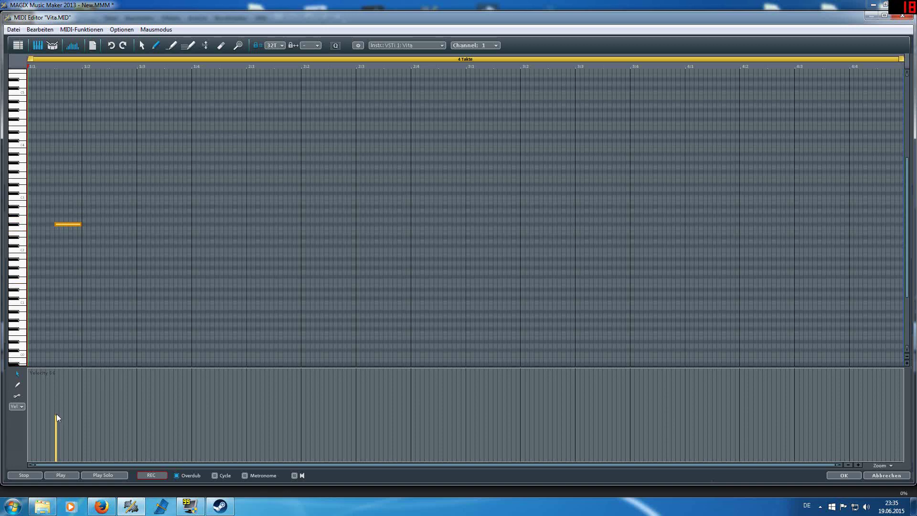
{"action": "left_click_drag", "start_coordinate": [56, 414], "coordinate": [62, 379]}
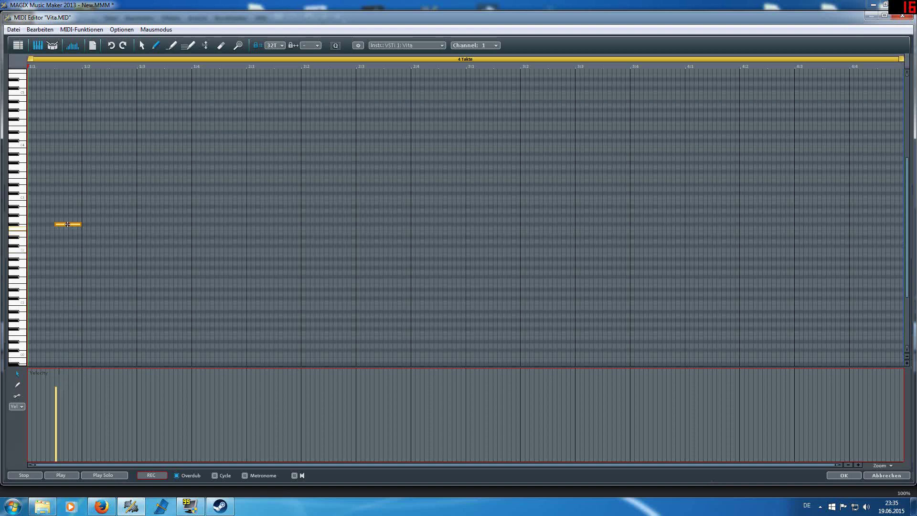
Duplicate the drawn note and move the copy to the offbeat of beat 2 at the same pitch.
{"action": "left_click", "coordinate": [47, 28]}
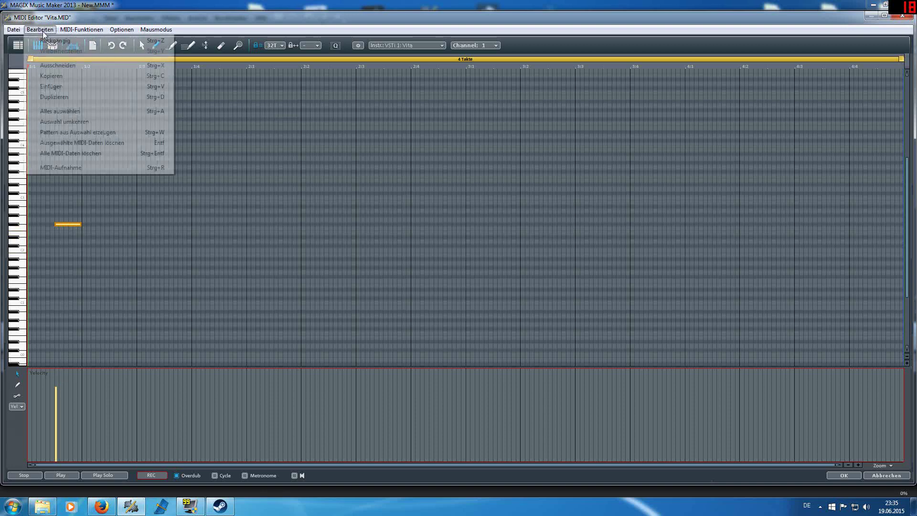
{"action": "left_click", "coordinate": [72, 97]}
{"action": "left_click_drag", "start_coordinate": [104, 224], "coordinate": [132, 223]}
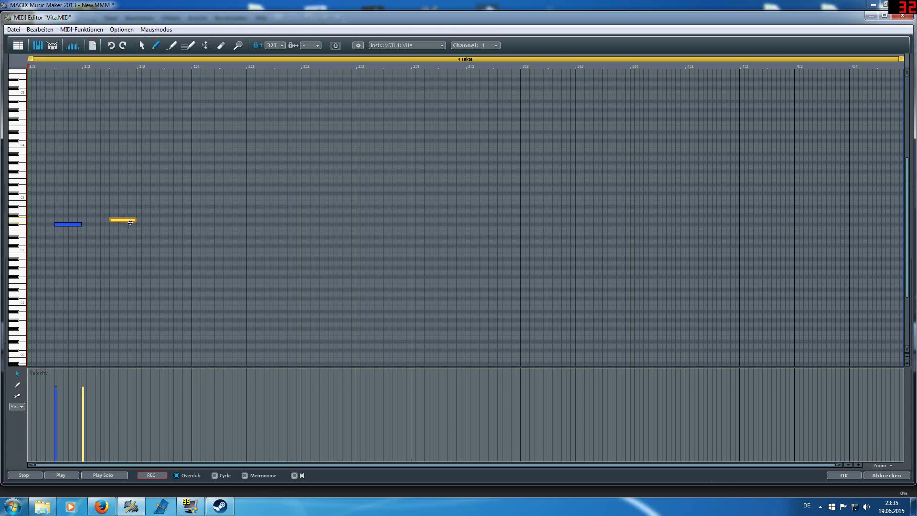
Apply the MIDI edits and set the project tempo to 165 BPM.
{"action": "left_click", "coordinate": [854, 475]}
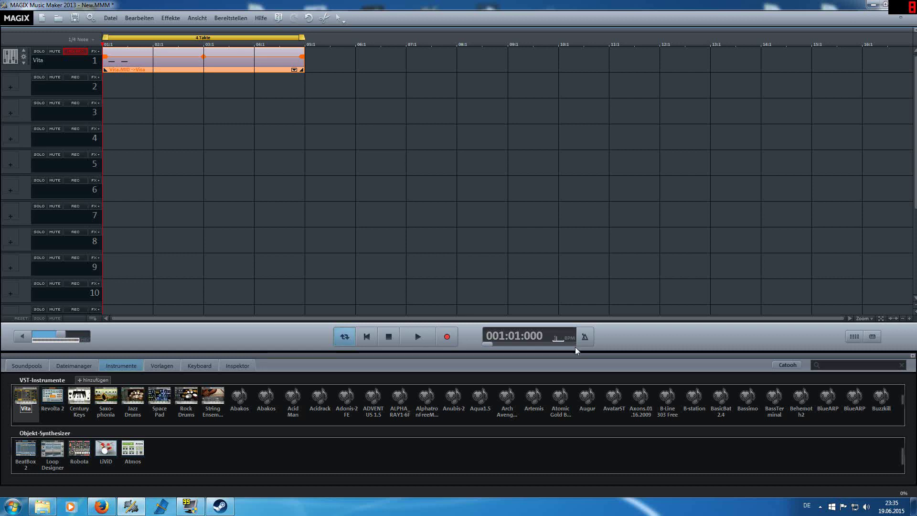
{"action": "type", "text": "165"}
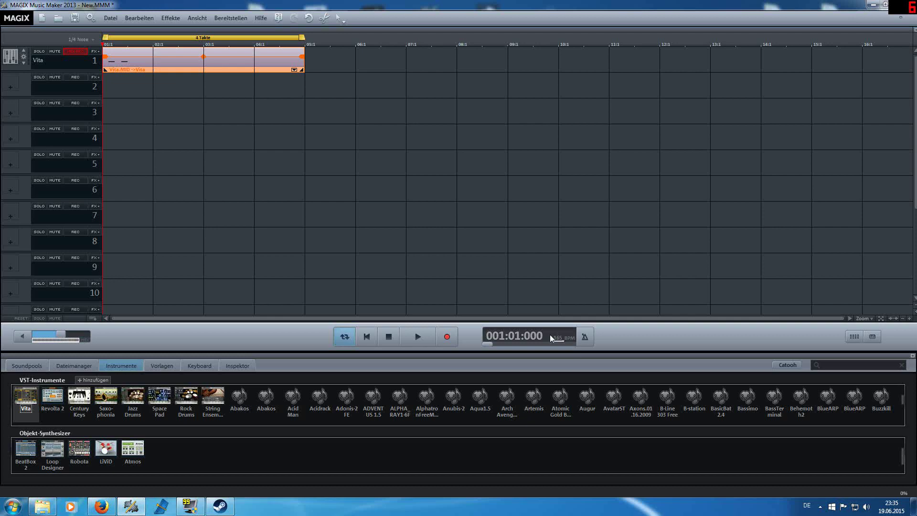
Reopen the Vita MIDI object, duplicate both notes onto the offbeats of beats 3 and 4, and apply the edits.
{"action": "double_click", "coordinate": [153, 59]}
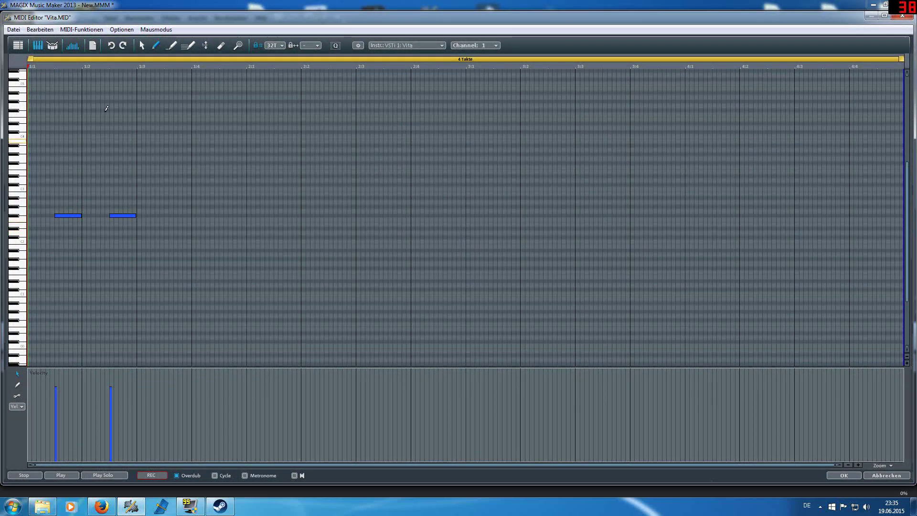
{"action": "left_click", "coordinate": [142, 45]}
{"action": "left_click_drag", "start_coordinate": [193, 282], "coordinate": [47, 187]}
{"action": "left_click", "coordinate": [39, 30]}
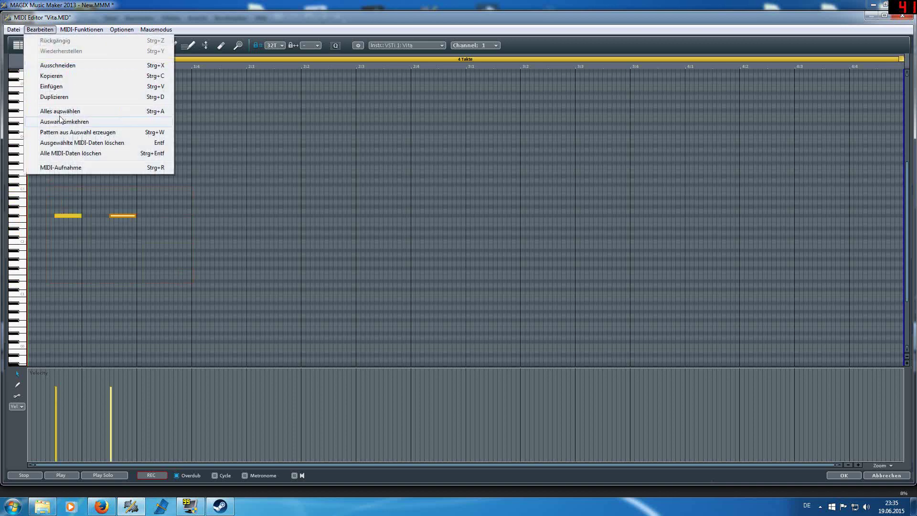
{"action": "left_click", "coordinate": [48, 98]}
{"action": "left_click_drag", "start_coordinate": [143, 216], "coordinate": [172, 216]}
{"action": "left_click", "coordinate": [838, 476]}
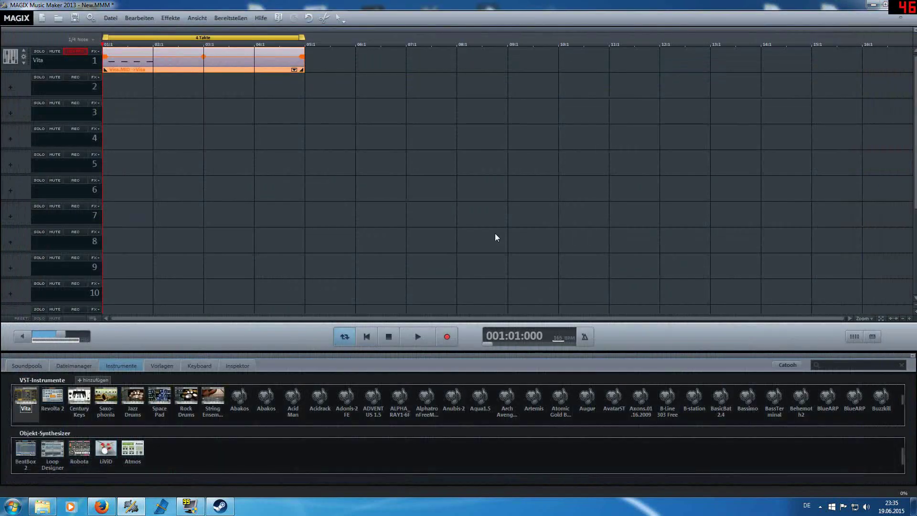
Replace track 1's instrument with T-Force Alpha Plus and move its plug-in window toward the middle of the screen.
{"action": "left_click", "coordinate": [10, 56]}
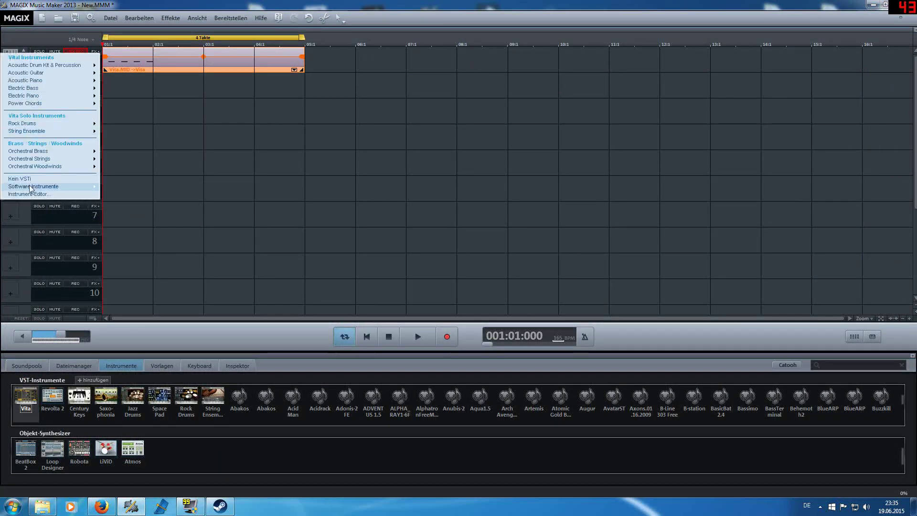
{"action": "mouse_move", "coordinate": [42, 188]}
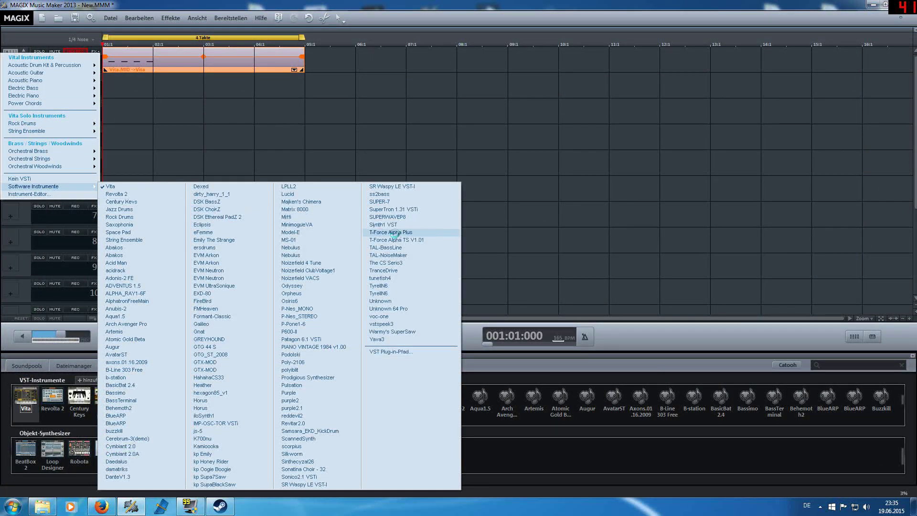
{"action": "left_click", "coordinate": [402, 233]}
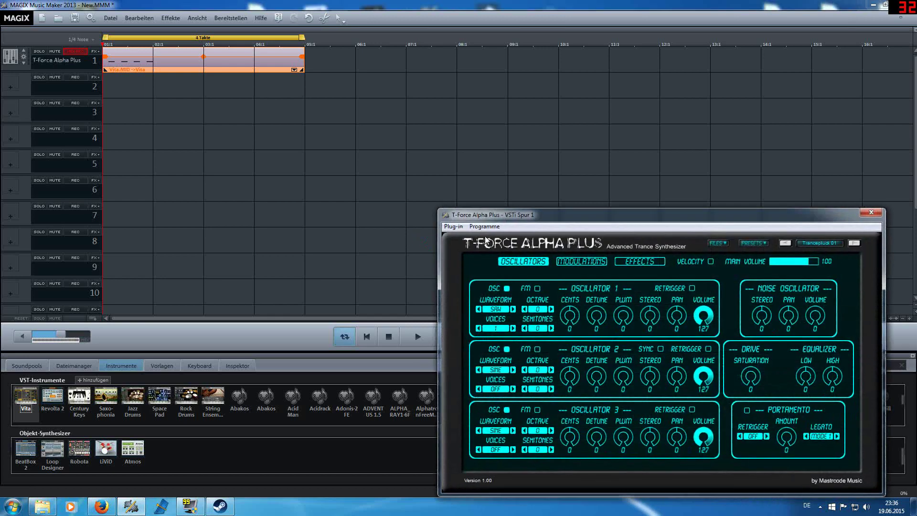
{"action": "left_click_drag", "start_coordinate": [672, 211], "coordinate": [437, 182]}
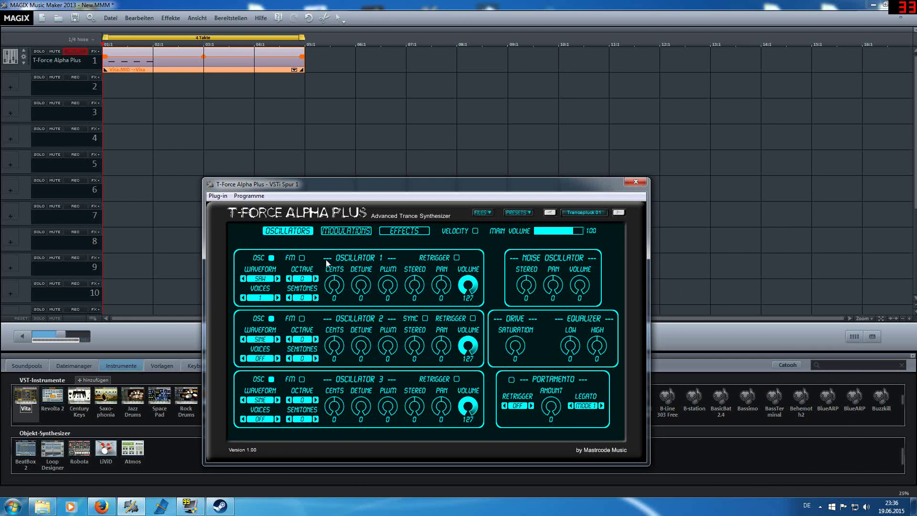
Load the Trancelead 01 preset in T-Force Alpha Plus.
{"action": "left_click", "coordinate": [619, 213]}
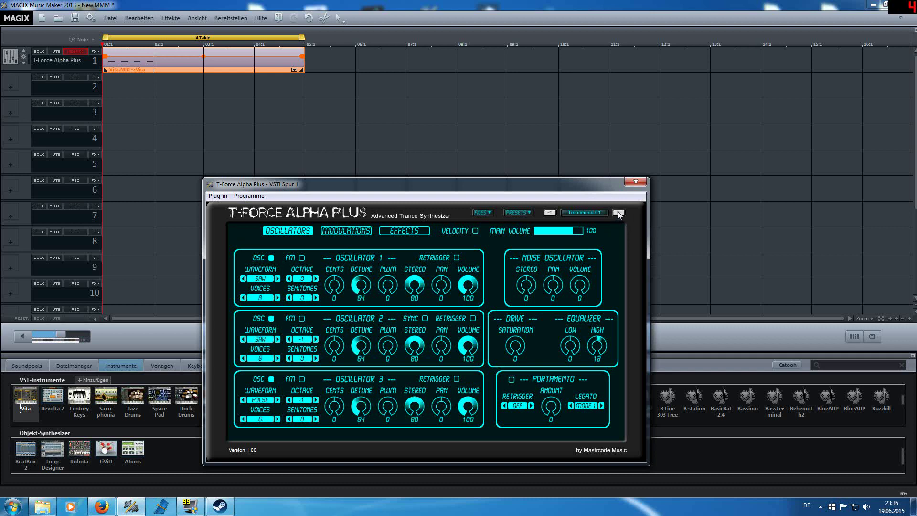
{"action": "left_click", "coordinate": [551, 214]}
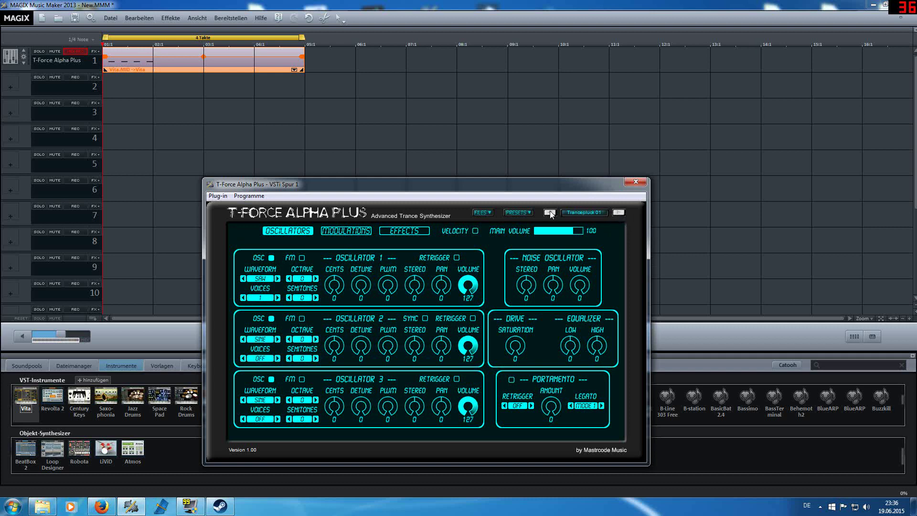
{"action": "left_click", "coordinate": [619, 213]}
Reopen track 1's MIDI object and move all four notes up about one and a half octaves.
{"action": "double_click", "coordinate": [199, 58]}
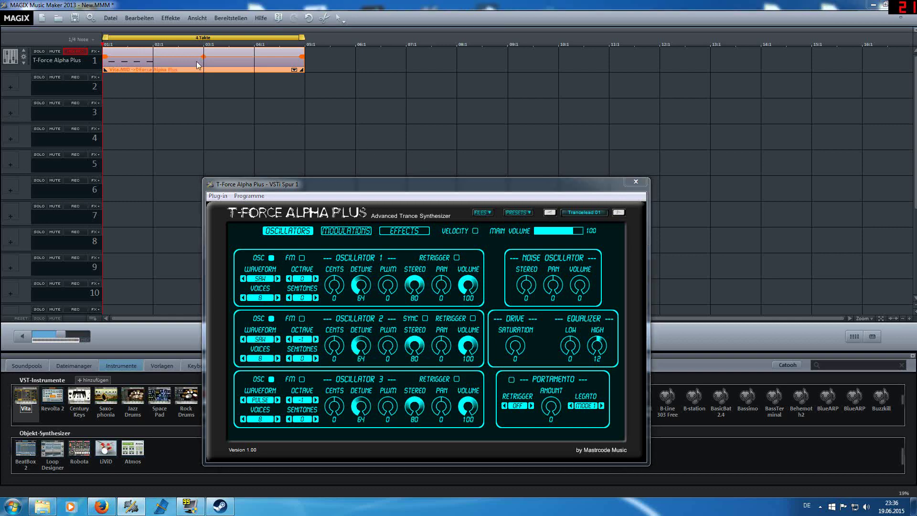
{"action": "left_click", "coordinate": [177, 215]}
{"action": "left_click_drag", "start_coordinate": [277, 234], "coordinate": [68, 215]}
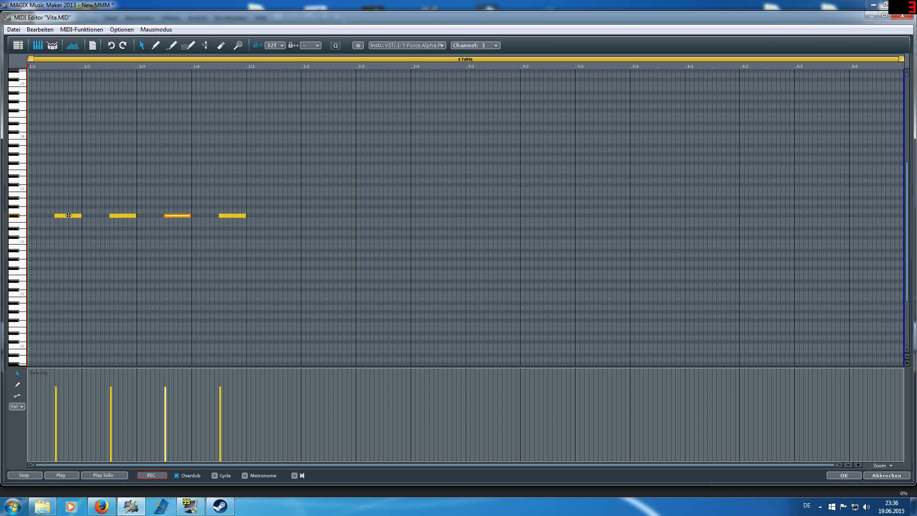
{"action": "left_click_drag", "start_coordinate": [68, 215], "coordinate": [69, 132]}
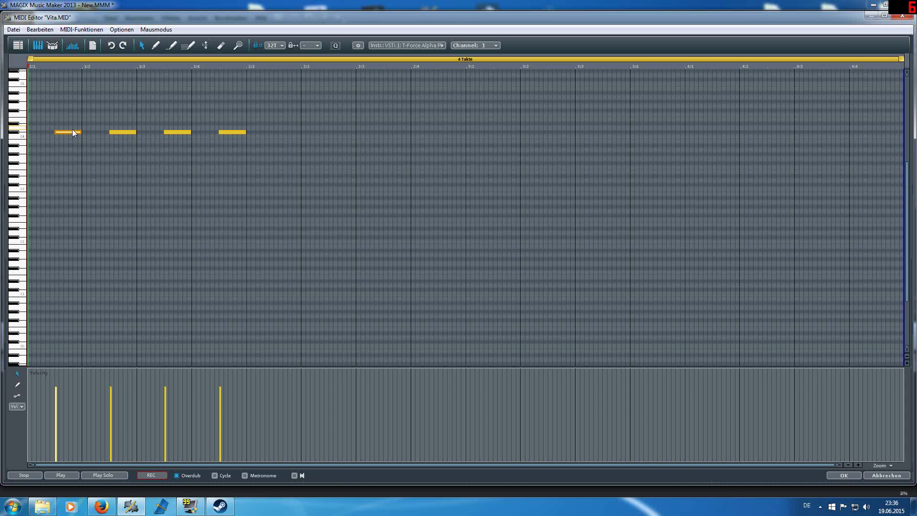
Raise the first note by three semitones and bring the other three notes up to the same pitch.
{"action": "left_click", "coordinate": [72, 129]}
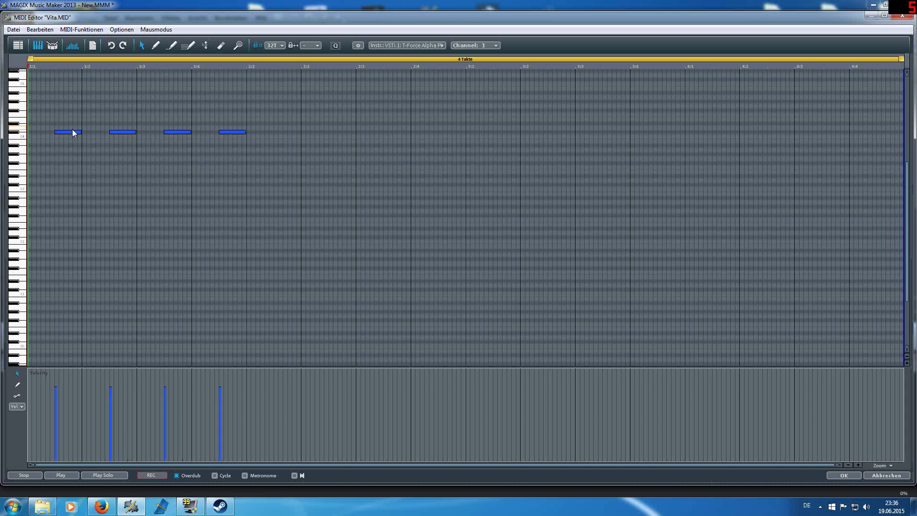
{"action": "left_click", "coordinate": [72, 133]}
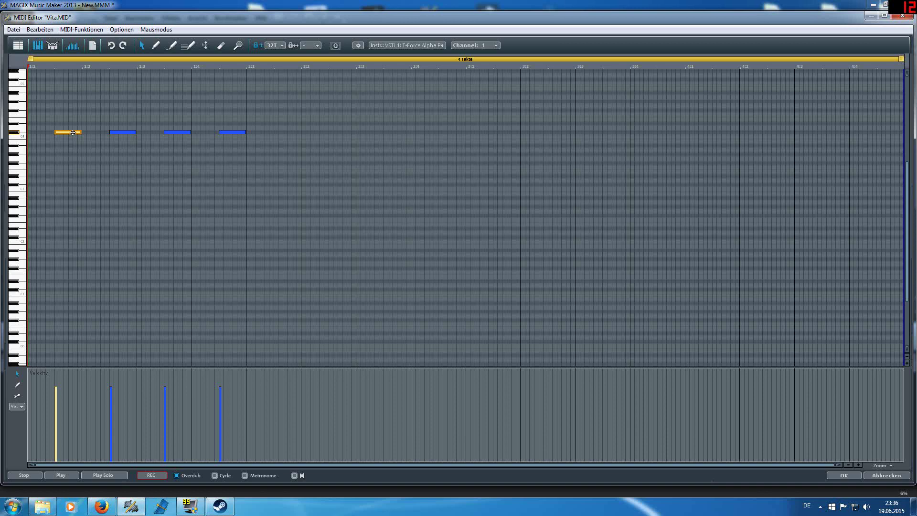
{"action": "left_click_drag", "start_coordinate": [73, 132], "coordinate": [74, 128]}
{"action": "left_click_drag", "start_coordinate": [74, 128], "coordinate": [71, 120]}
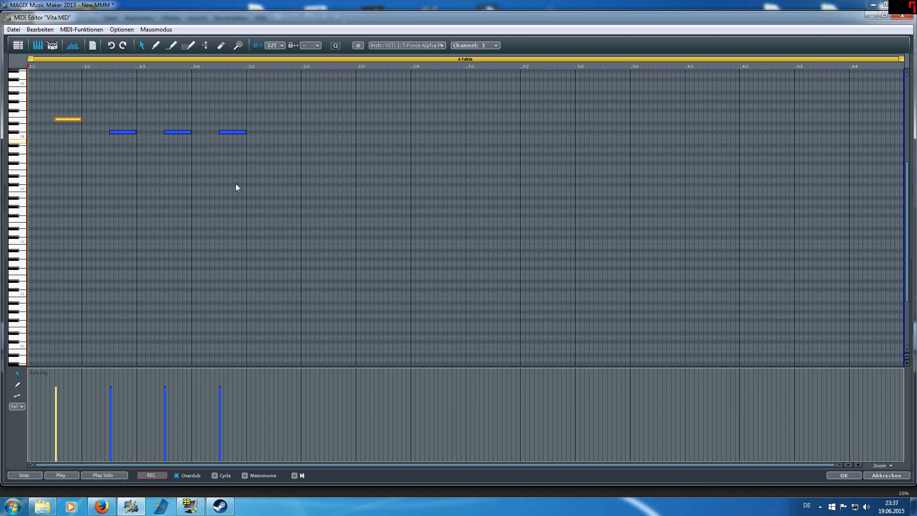
{"action": "left_click_drag", "start_coordinate": [302, 192], "coordinate": [124, 119]}
Duplicate the four notes onto the offbeats of bar 2 and lower the last two copies by one semitone.
{"action": "left_click", "coordinate": [66, 106]}
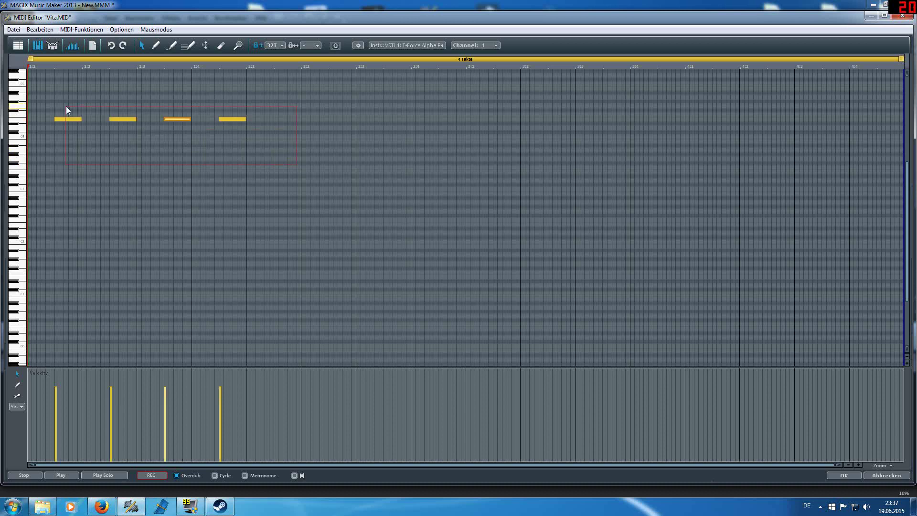
{"action": "left_click", "coordinate": [40, 30]}
{"action": "left_click", "coordinate": [62, 91]}
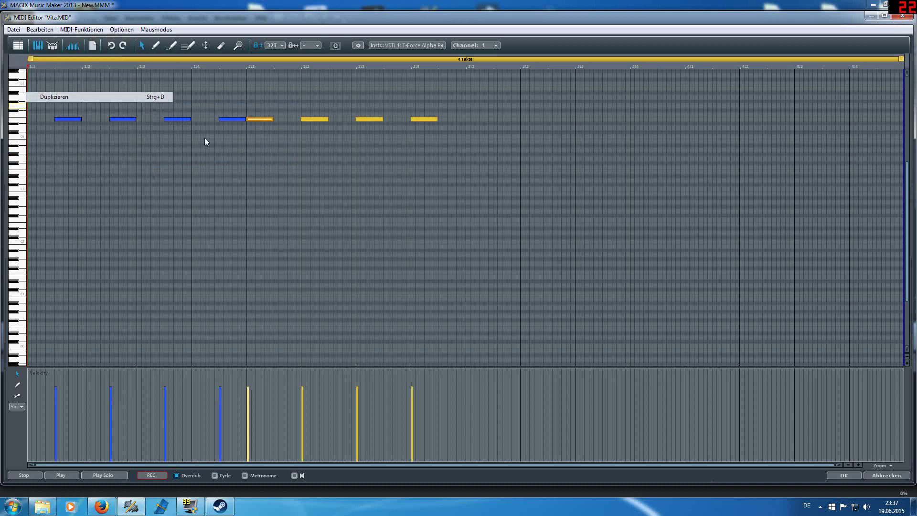
{"action": "left_click_drag", "start_coordinate": [260, 119], "coordinate": [287, 119]}
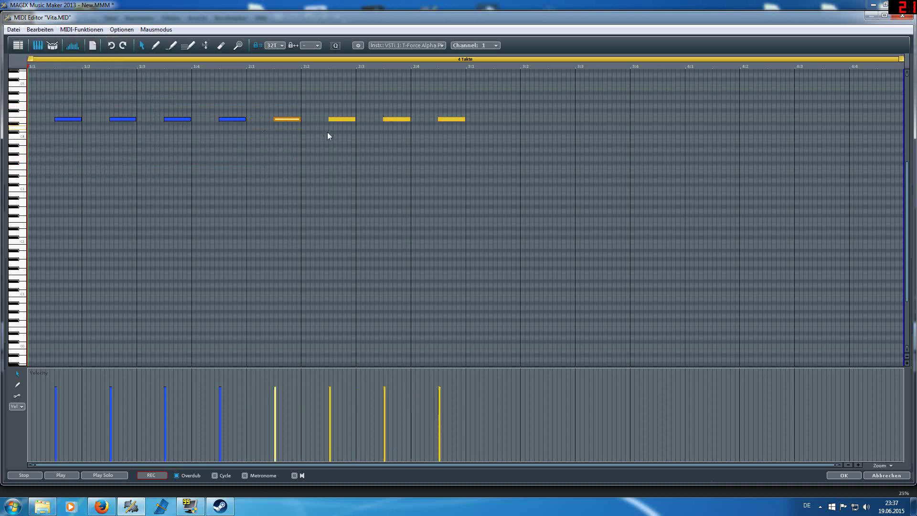
{"action": "left_click_drag", "start_coordinate": [479, 147], "coordinate": [396, 119]}
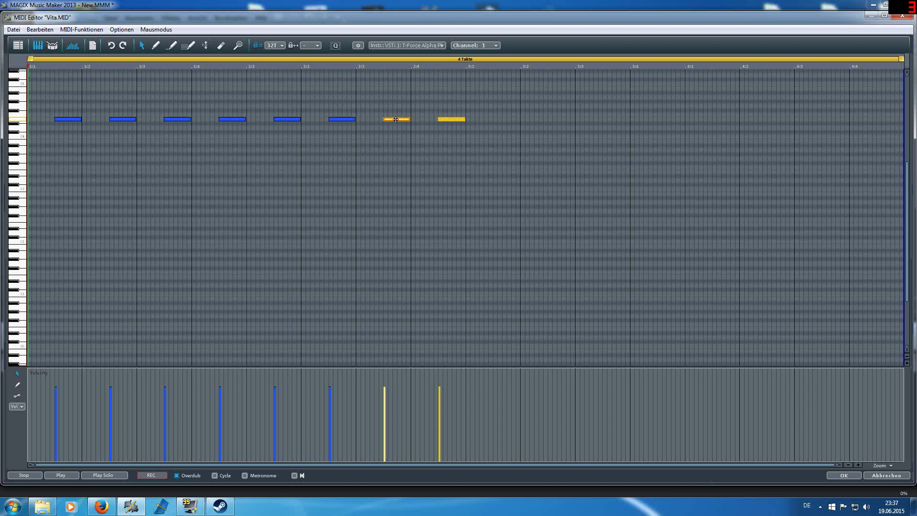
{"action": "left_click_drag", "start_coordinate": [395, 119], "coordinate": [394, 123]}
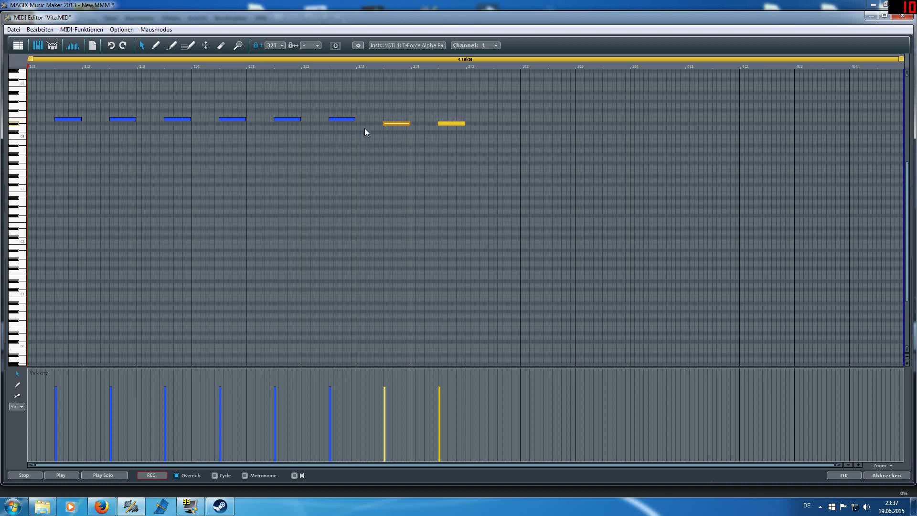
Audition the eight notes of bars 1 and 2 one after another to check the melody.
{"action": "left_click", "coordinate": [63, 119]}
{"action": "left_click", "coordinate": [127, 119]}
{"action": "left_click", "coordinate": [177, 120]}
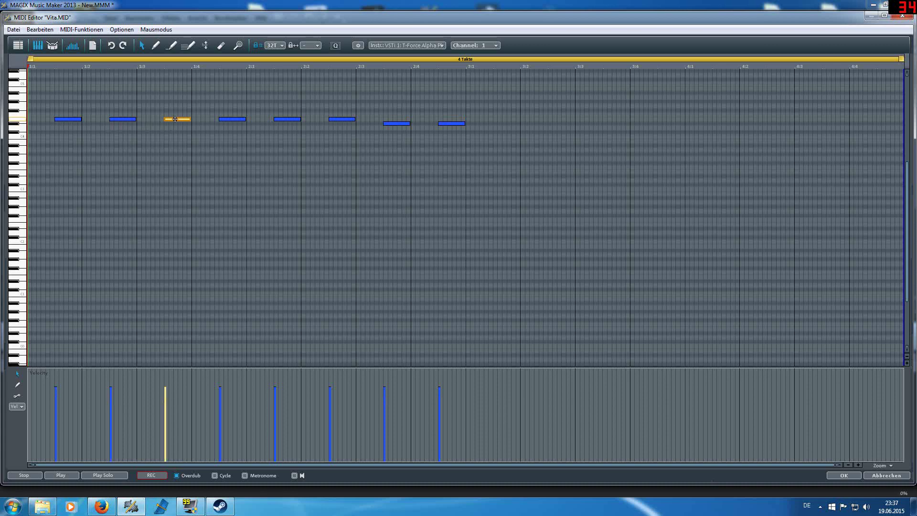
{"action": "left_click", "coordinate": [244, 120]}
{"action": "left_click", "coordinate": [275, 119]}
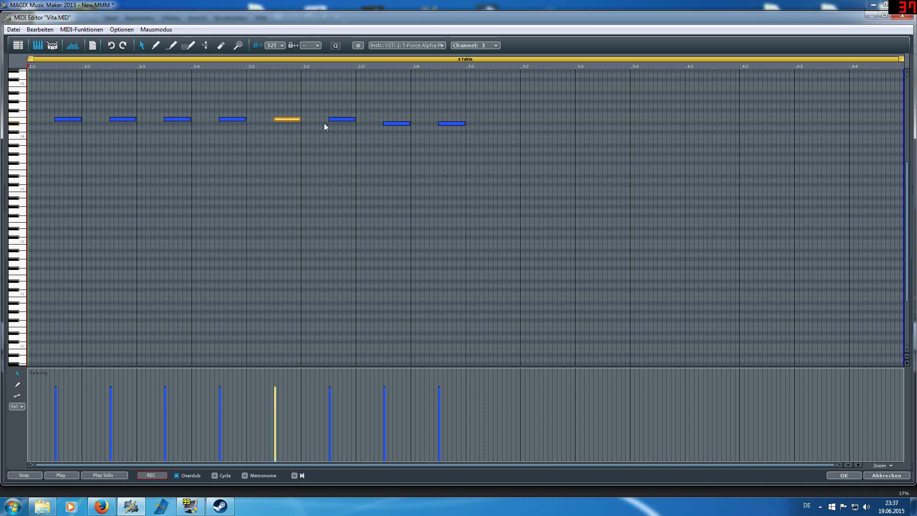
{"action": "left_click", "coordinate": [335, 123]}
{"action": "left_click", "coordinate": [339, 119]}
{"action": "left_click", "coordinate": [404, 130]}
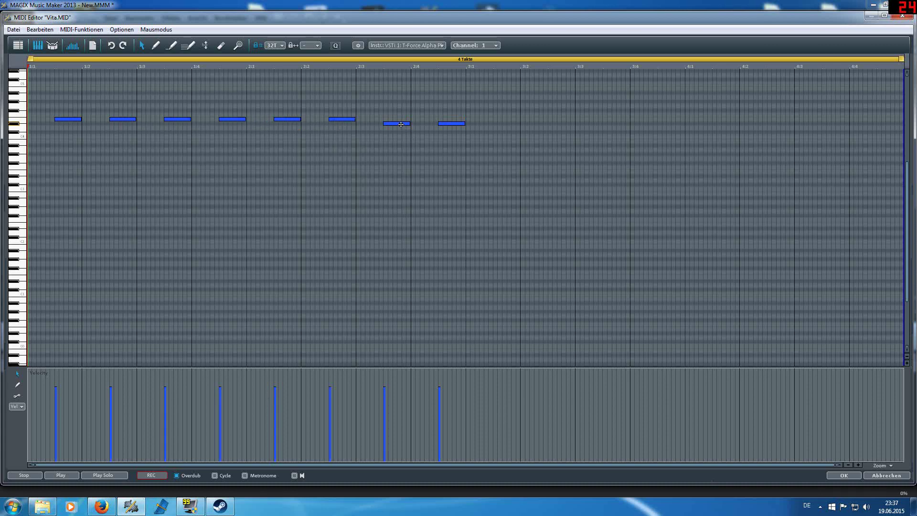
{"action": "left_click", "coordinate": [402, 124]}
{"action": "left_click", "coordinate": [442, 123]}
Duplicate all eight notes and shift the copies onto the offbeats of bars 3 and 4.
{"action": "left_click_drag", "start_coordinate": [543, 152], "coordinate": [55, 66]}
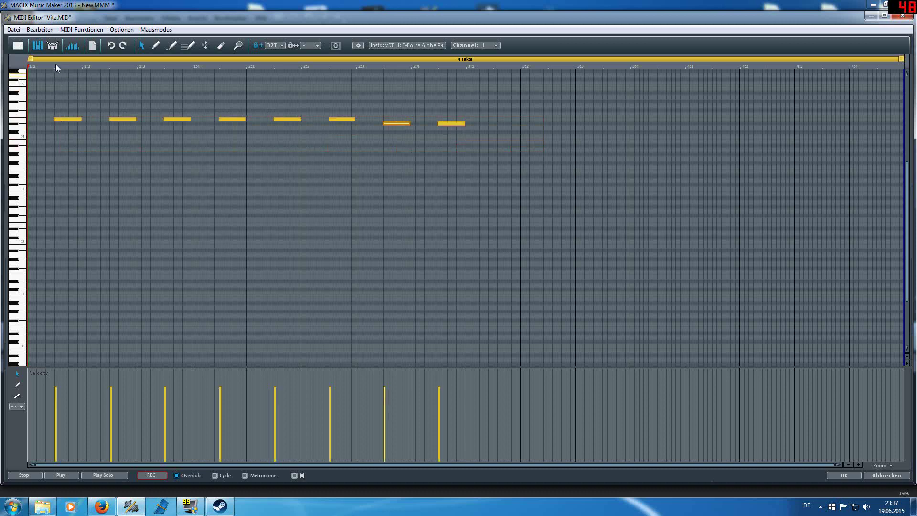
{"action": "left_click", "coordinate": [40, 29]}
{"action": "left_click", "coordinate": [54, 97]}
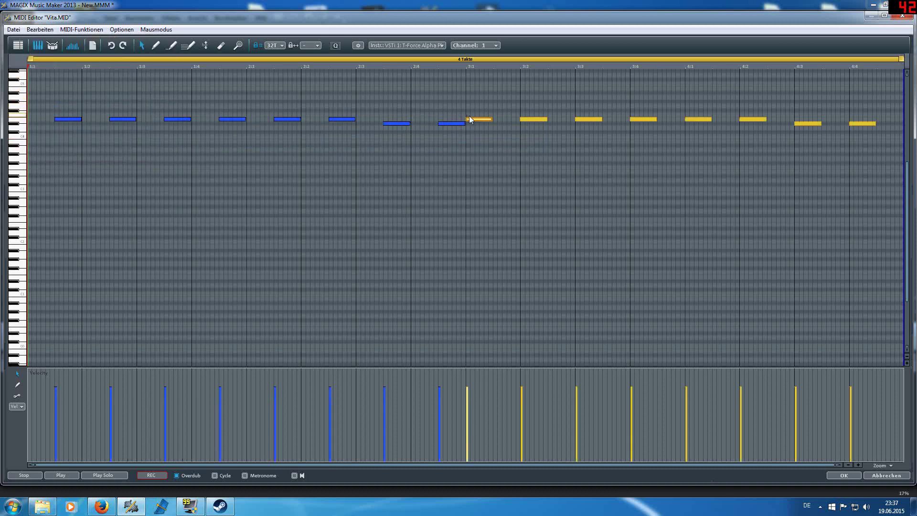
{"action": "left_click_drag", "start_coordinate": [475, 119], "coordinate": [503, 119]}
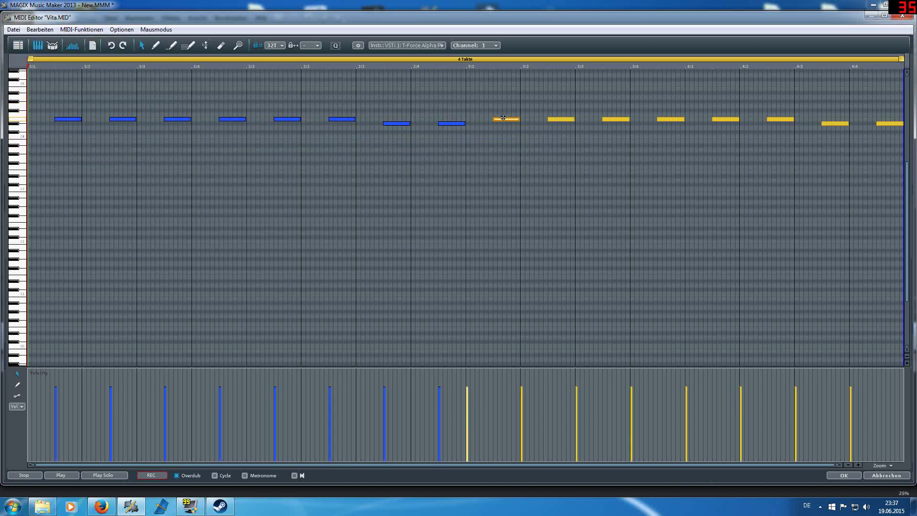
Apply the note edits to the track 1 clip and close the T-Force Alpha Plus window.
{"action": "left_click", "coordinate": [844, 476]}
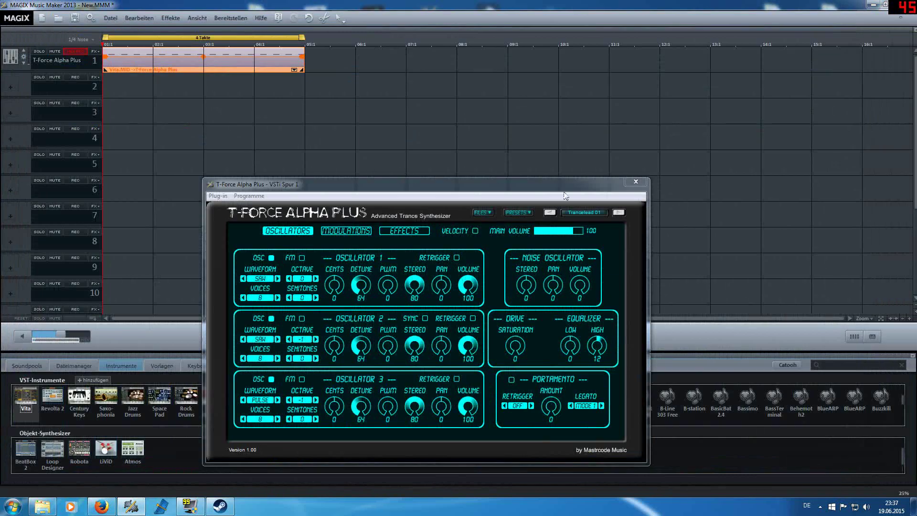
{"action": "left_click", "coordinate": [636, 182]}
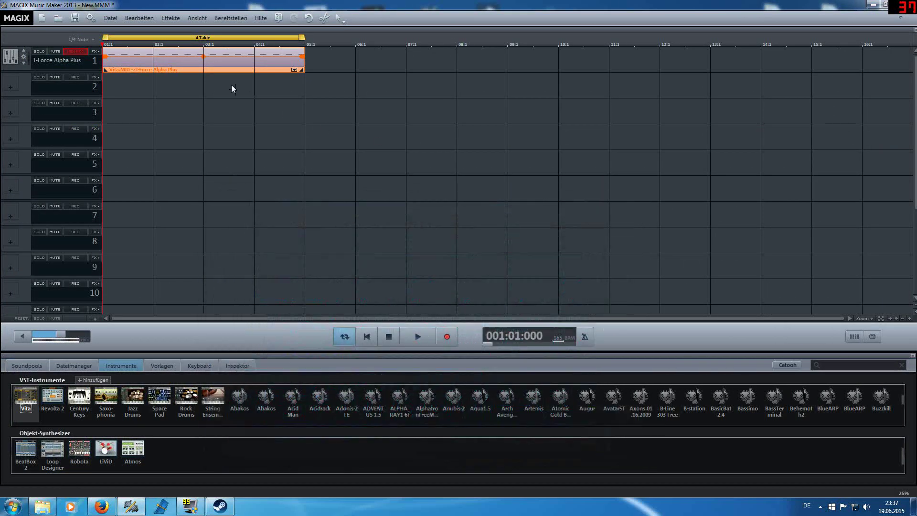
Duplicate the clip's whole melody and move the copies onto the beats of bars 1 to 4, two octaves lower.
{"action": "double_click", "coordinate": [202, 67]}
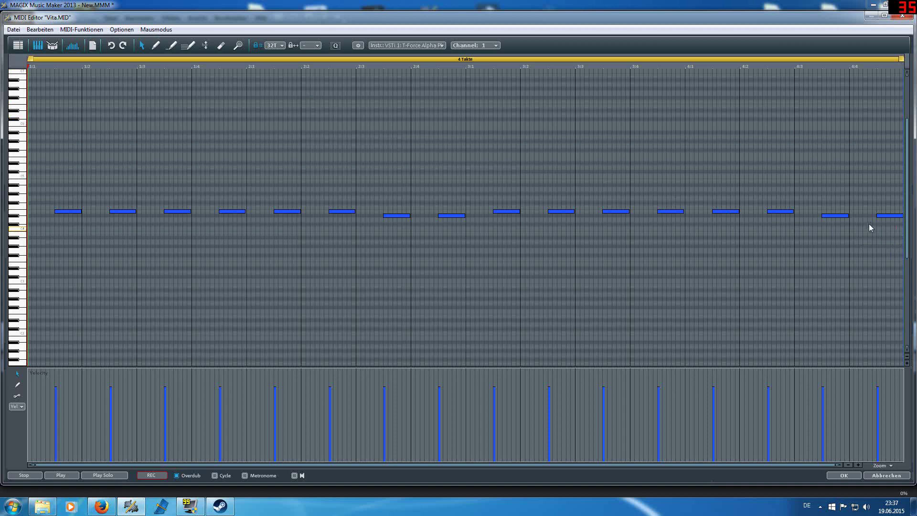
{"action": "key", "text": "ctrl+a"}
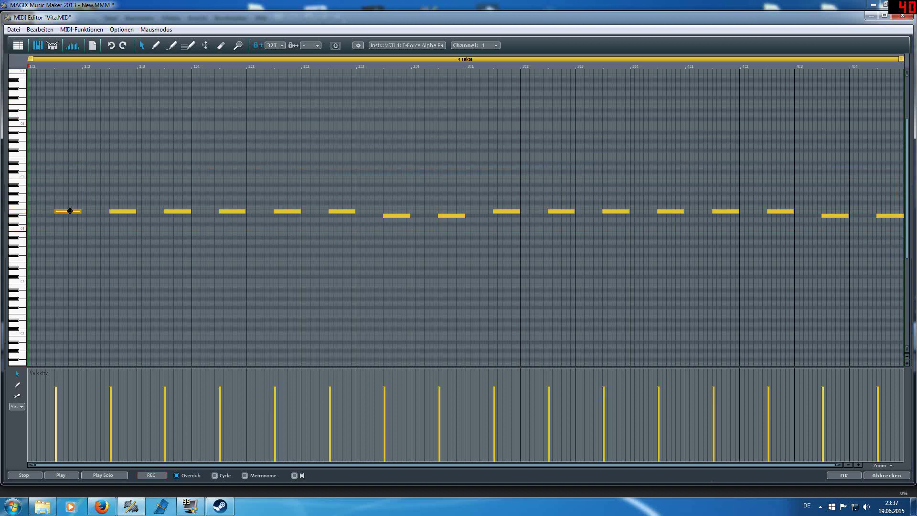
{"action": "left_click", "coordinate": [40, 29]}
{"action": "left_click", "coordinate": [54, 97]}
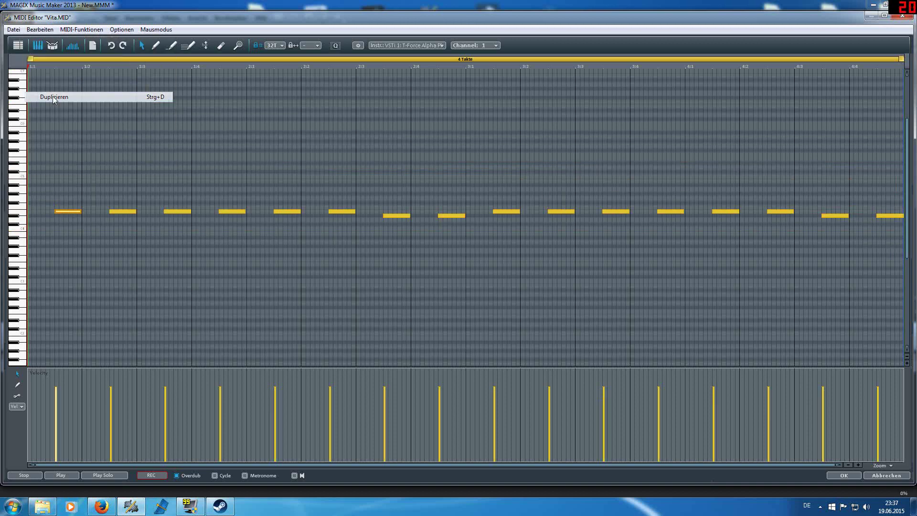
{"action": "left_click", "coordinate": [848, 465]}
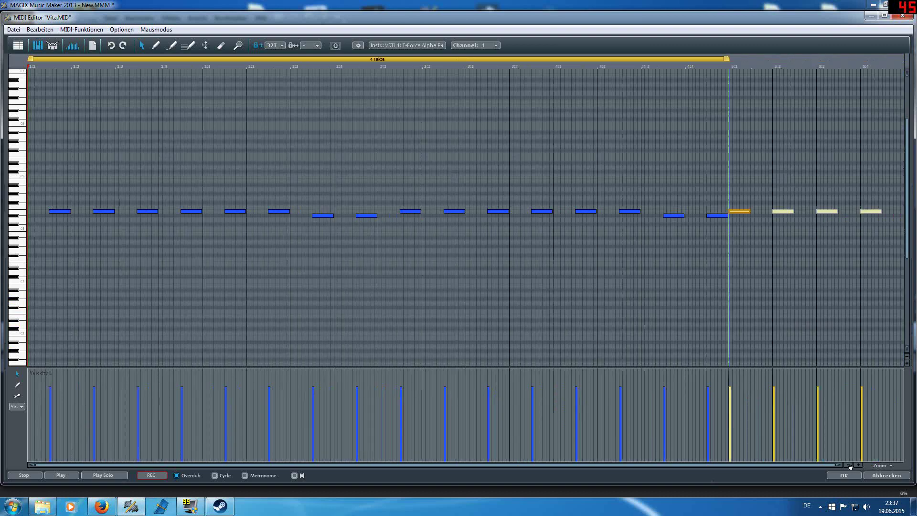
{"action": "left_click", "coordinate": [849, 465]}
{"action": "left_click", "coordinate": [848, 465]}
{"action": "left_click", "coordinate": [849, 465]}
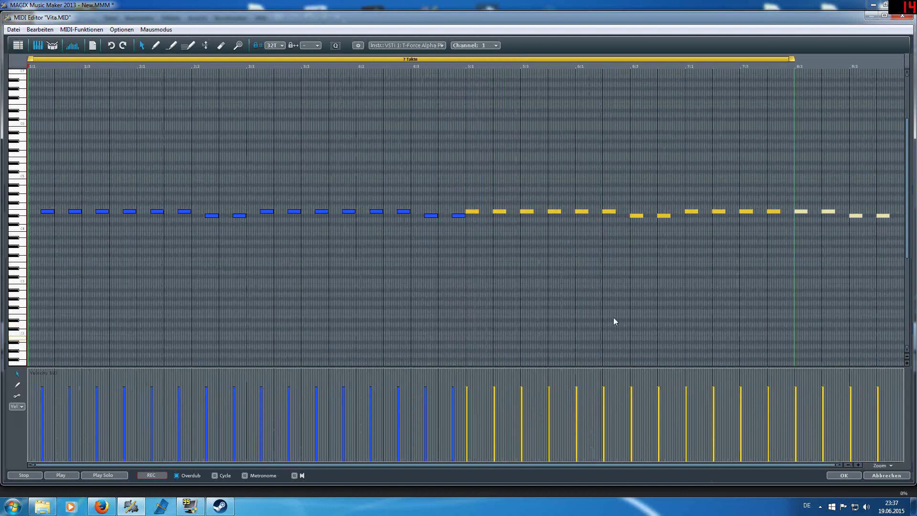
{"action": "left_click_drag", "start_coordinate": [473, 212], "coordinate": [34, 317]}
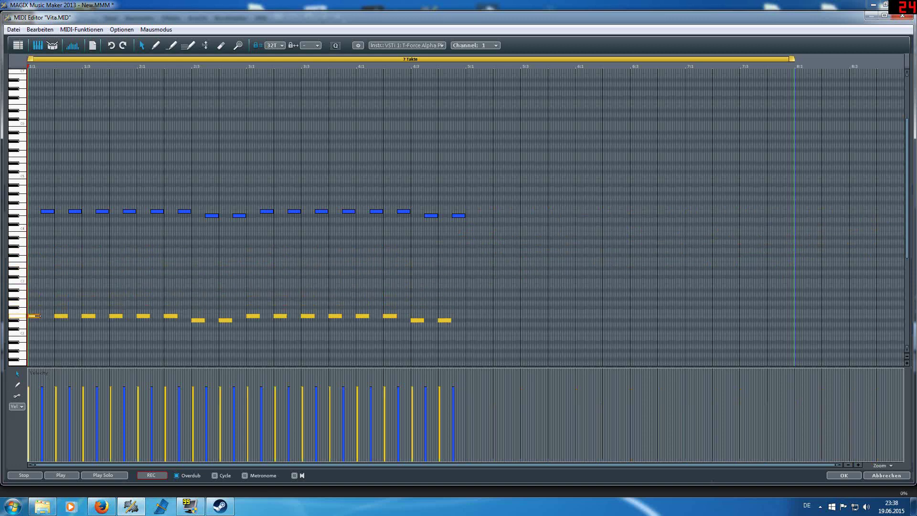
Raise the last two bass notes of bars 2 and 4 by one semitone and play the pattern solo.
{"action": "left_click_drag", "start_coordinate": [501, 366], "coordinate": [419, 316]}
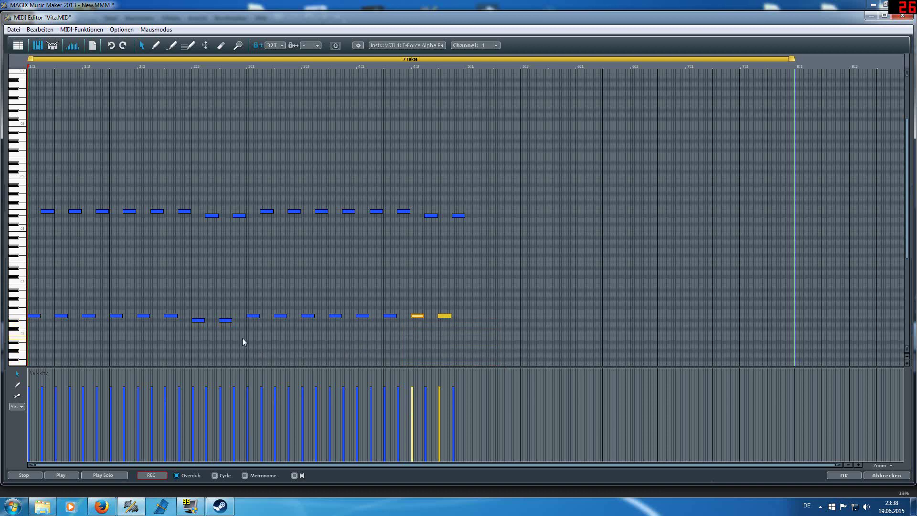
{"action": "left_click_drag", "start_coordinate": [242, 338], "coordinate": [200, 318]}
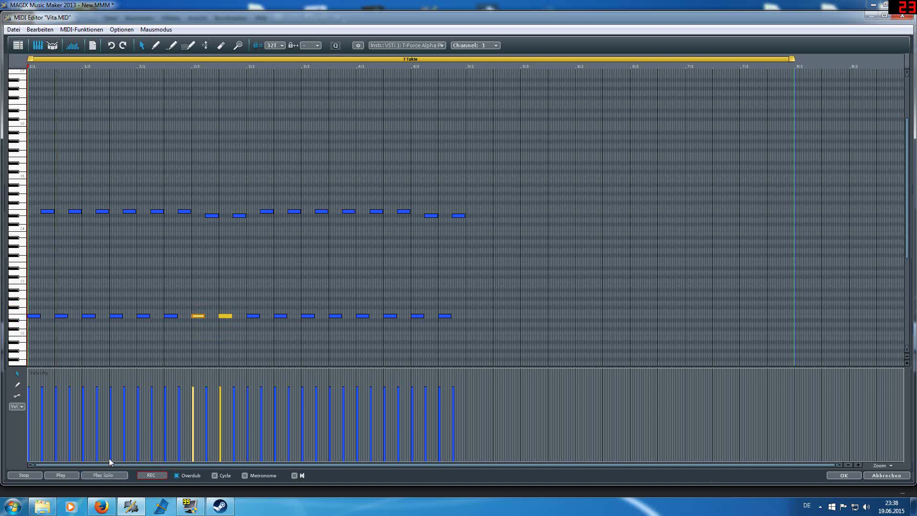
{"action": "left_click", "coordinate": [29, 65]}
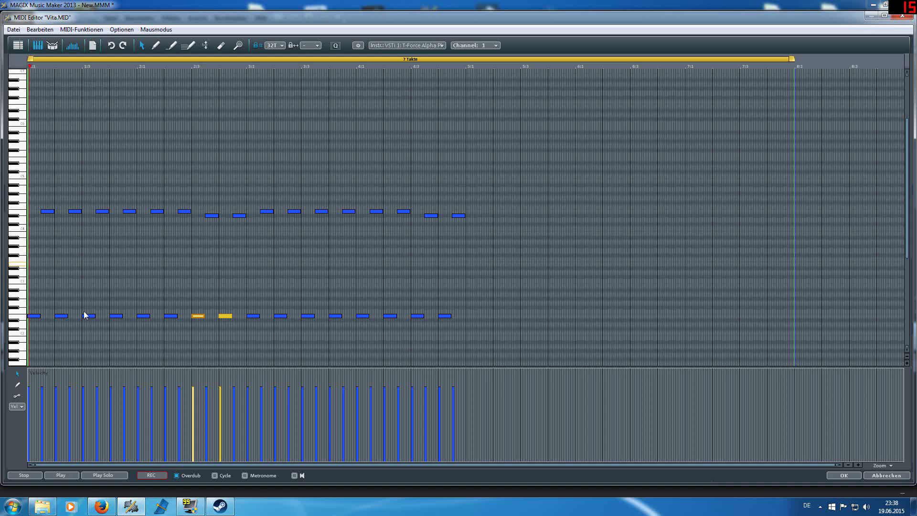
{"action": "left_click", "coordinate": [102, 476]}
{"action": "left_click", "coordinate": [24, 475]}
Duplicate the upper melody onto the offbeats of bars 5 to 8, three semitones lower, and audition the notes around the transition.
{"action": "left_click_drag", "start_coordinate": [533, 342], "coordinate": [346, 272]}
{"action": "left_click_drag", "start_coordinate": [521, 256], "coordinate": [36, 185]}
{"action": "left_click", "coordinate": [40, 29]}
{"action": "left_click", "coordinate": [54, 96]}
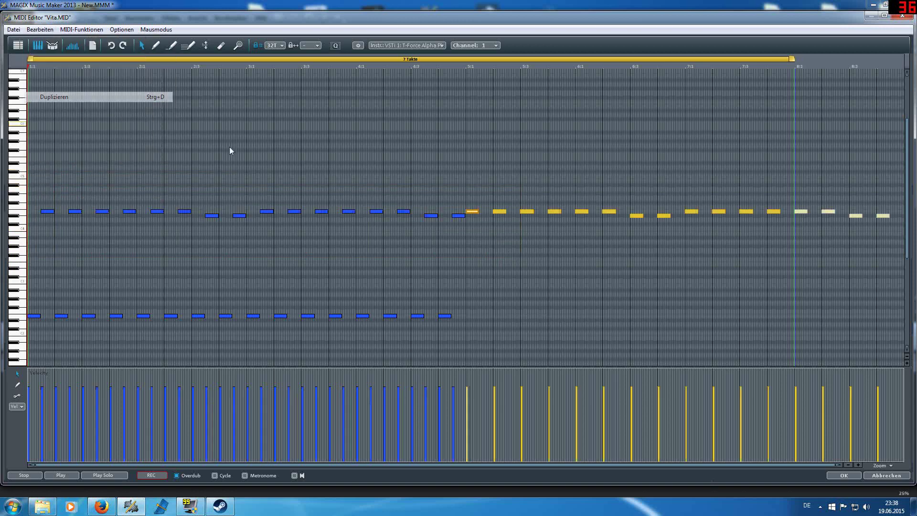
{"action": "left_click_drag", "start_coordinate": [472, 211], "coordinate": [486, 224]}
{"action": "left_click", "coordinate": [400, 212]}
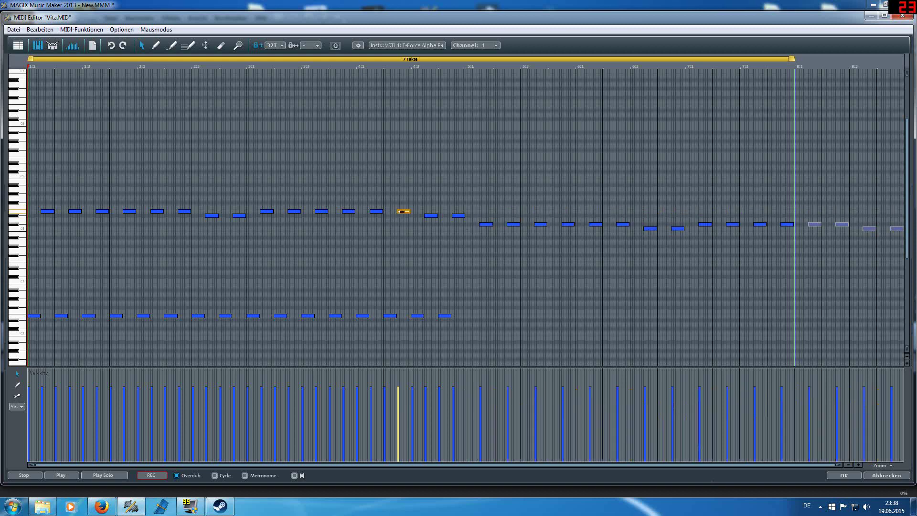
{"action": "left_click", "coordinate": [428, 216]}
{"action": "left_click", "coordinate": [490, 225]}
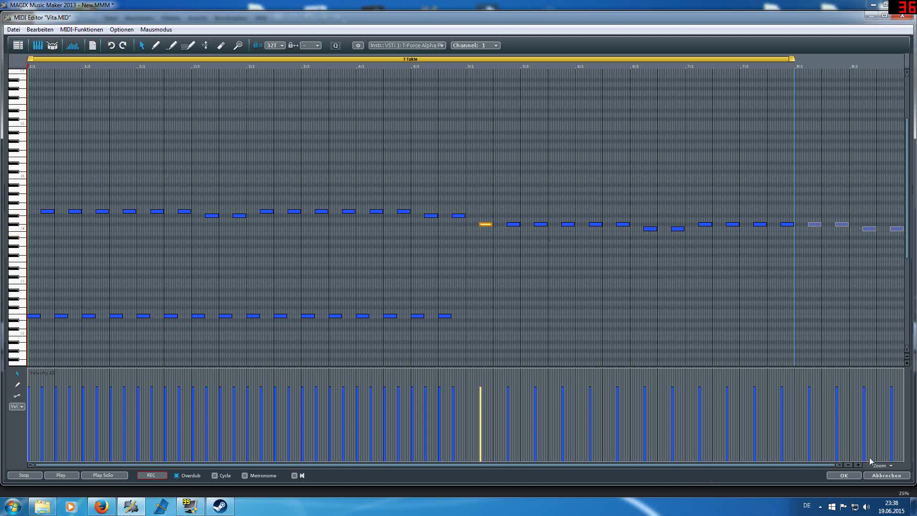
Duplicate the bass line onto the beats of bars 5 to 8, seven semitones lower, and play the result solo.
{"action": "left_click", "coordinate": [849, 465]}
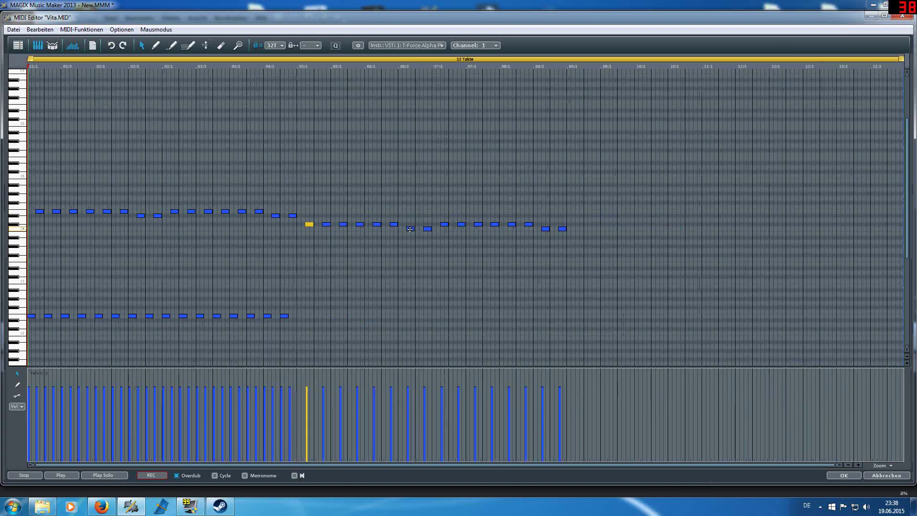
{"action": "left_click_drag", "start_coordinate": [360, 346], "coordinate": [21, 304]}
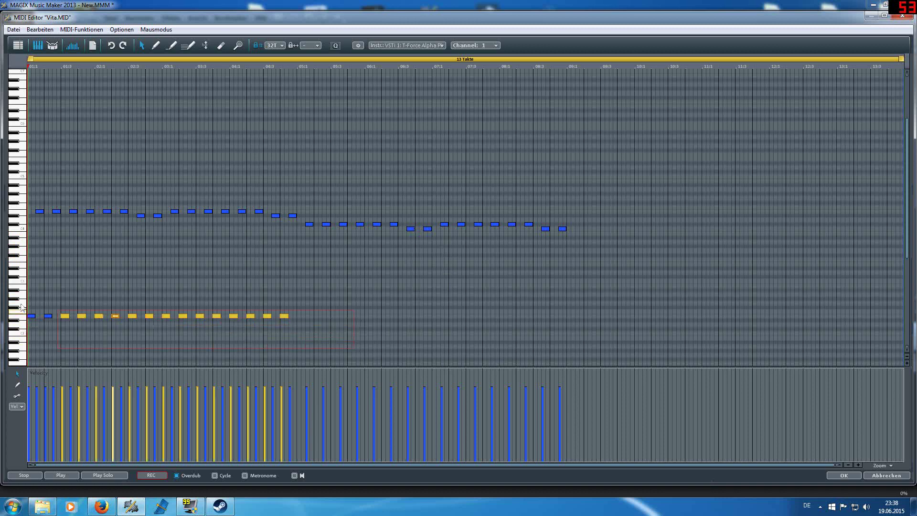
{"action": "left_click", "coordinate": [40, 29]}
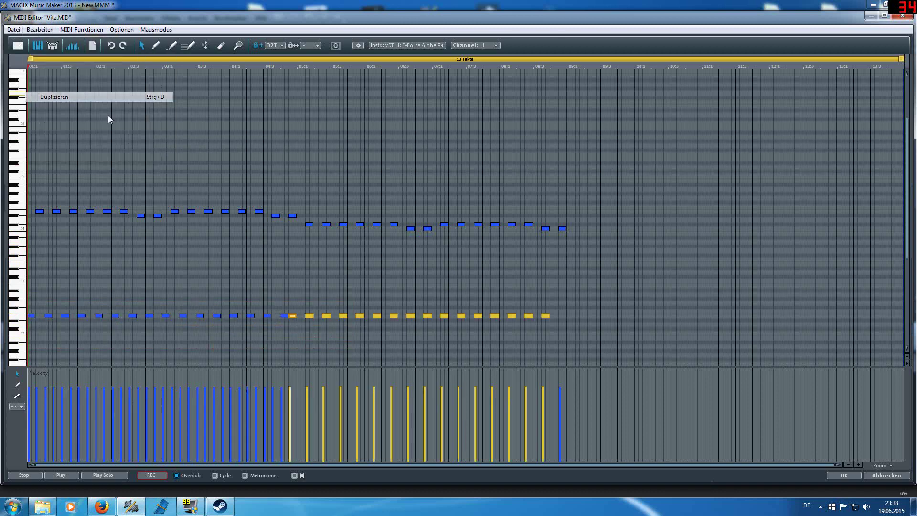
{"action": "left_click", "coordinate": [105, 96]}
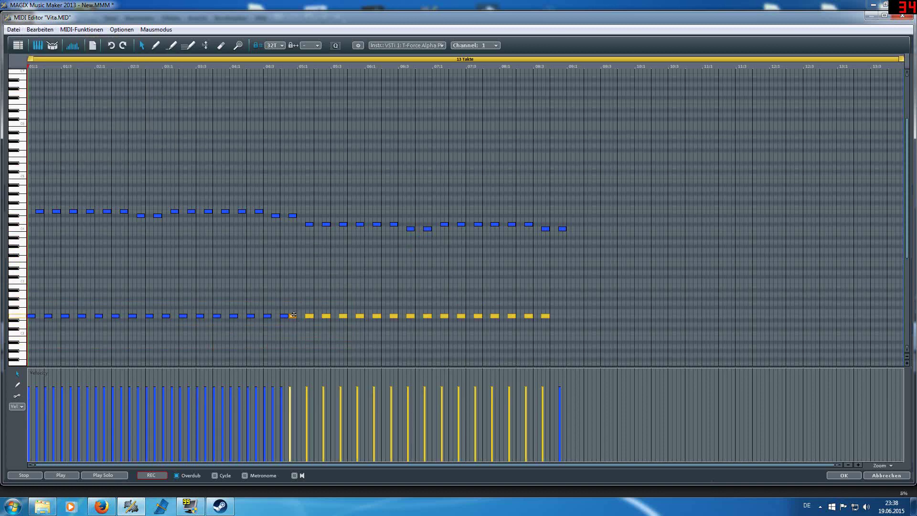
{"action": "left_click_drag", "start_coordinate": [297, 316], "coordinate": [302, 346]}
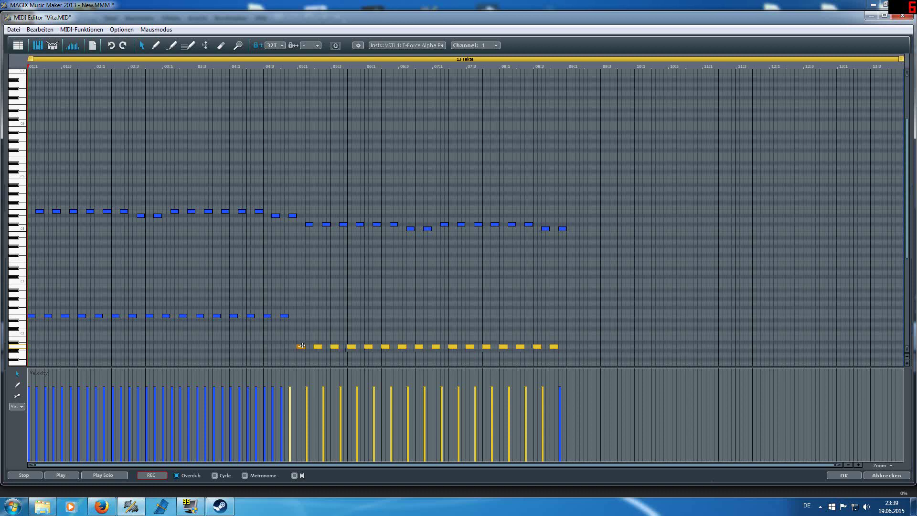
{"action": "left_click", "coordinate": [104, 475]}
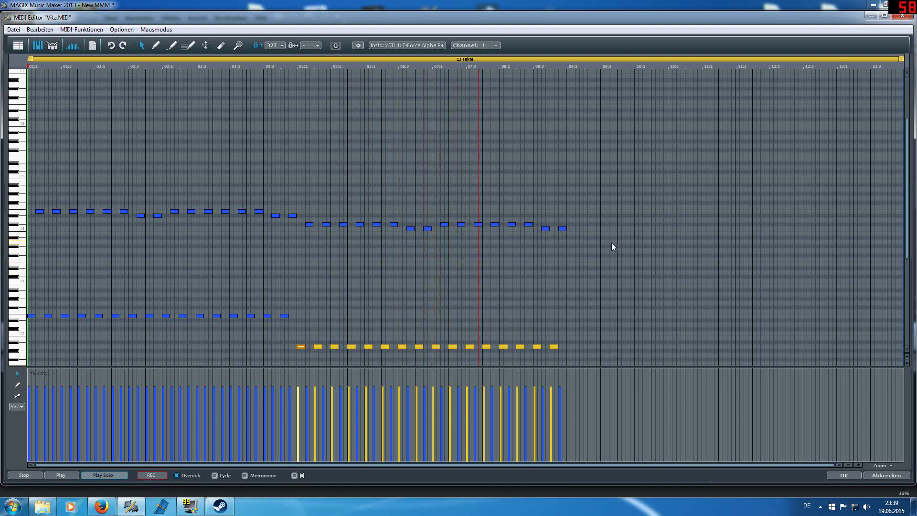
{"action": "left_click", "coordinate": [30, 476]}
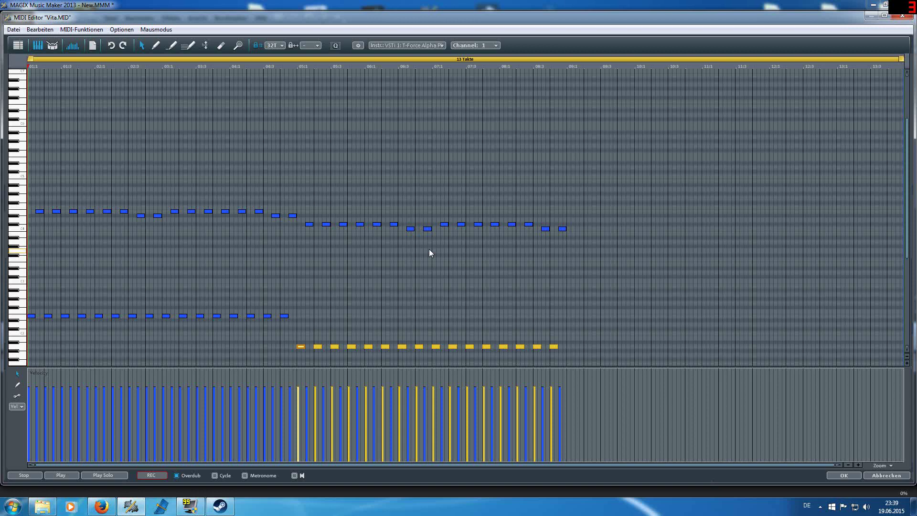
Raise the last two melody notes of bar 6 by four semitones and of bar 8 by three, and play them solo.
{"action": "left_click_drag", "start_coordinate": [428, 249], "coordinate": [411, 215]}
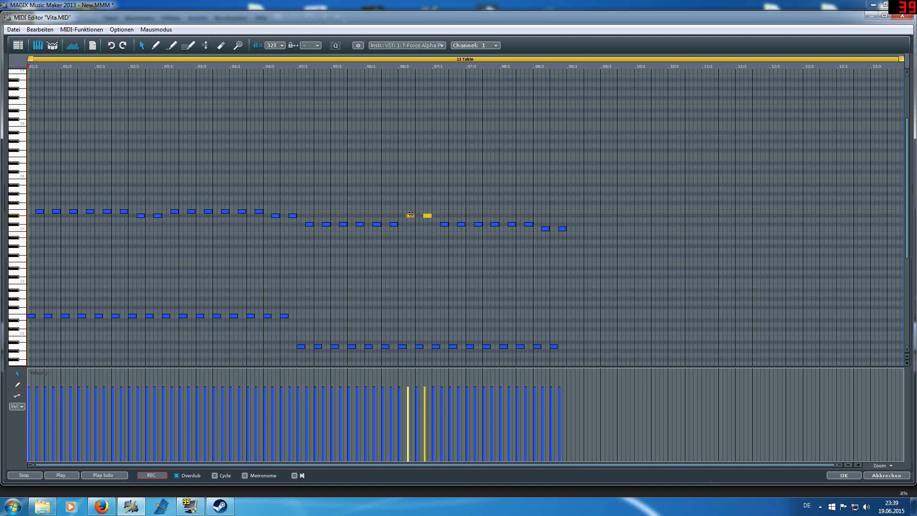
{"action": "left_click_drag", "start_coordinate": [411, 214], "coordinate": [410, 212]}
{"action": "left_click_drag", "start_coordinate": [584, 250], "coordinate": [546, 215]}
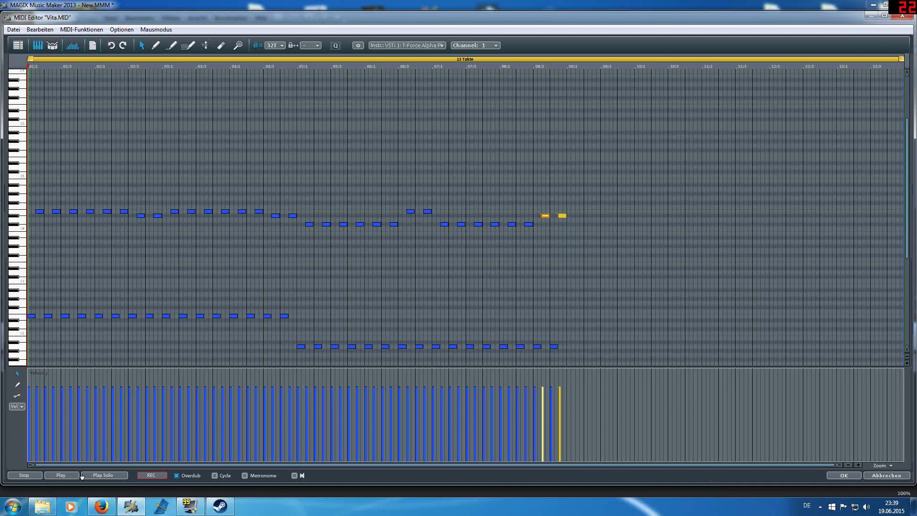
{"action": "left_click", "coordinate": [101, 475]}
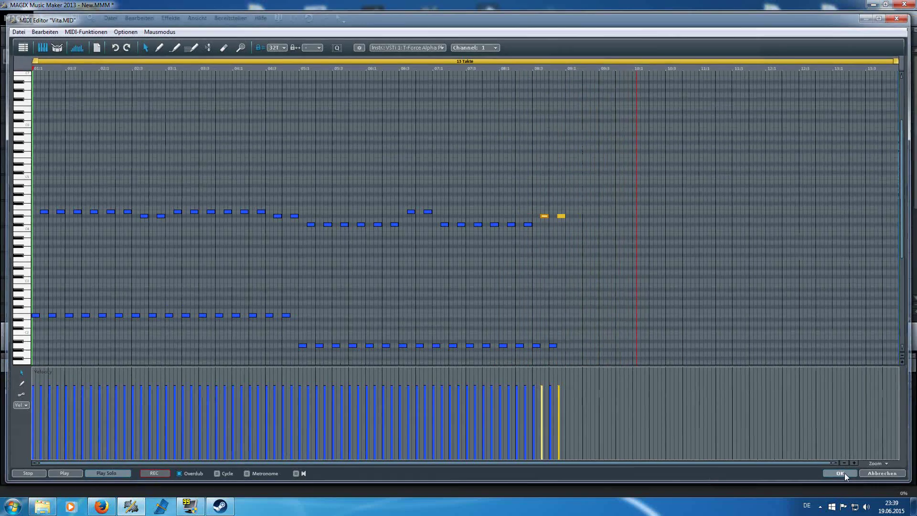
Apply the MIDI edits, stop playback and trim the empty end of the track 1 clip to eight bars.
{"action": "left_click", "coordinate": [845, 476]}
{"action": "left_click", "coordinate": [389, 331]}
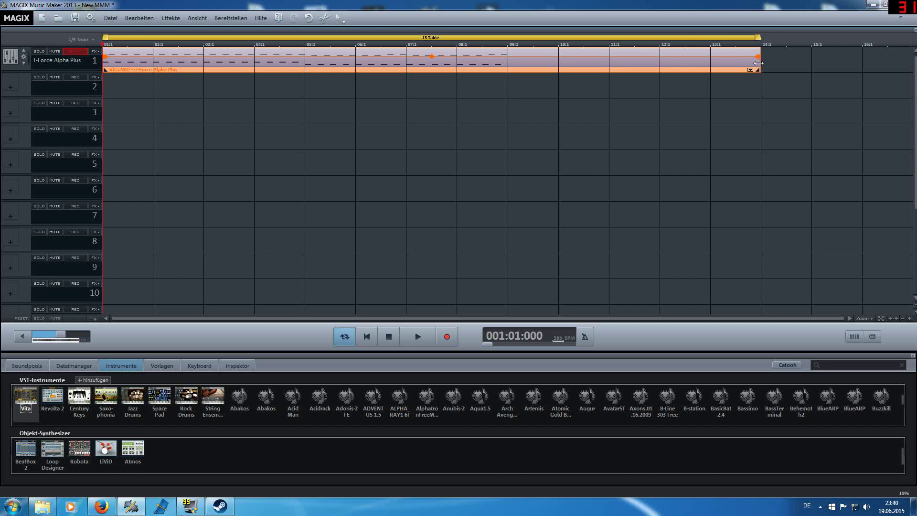
{"action": "left_click_drag", "start_coordinate": [755, 63], "coordinate": [509, 70]}
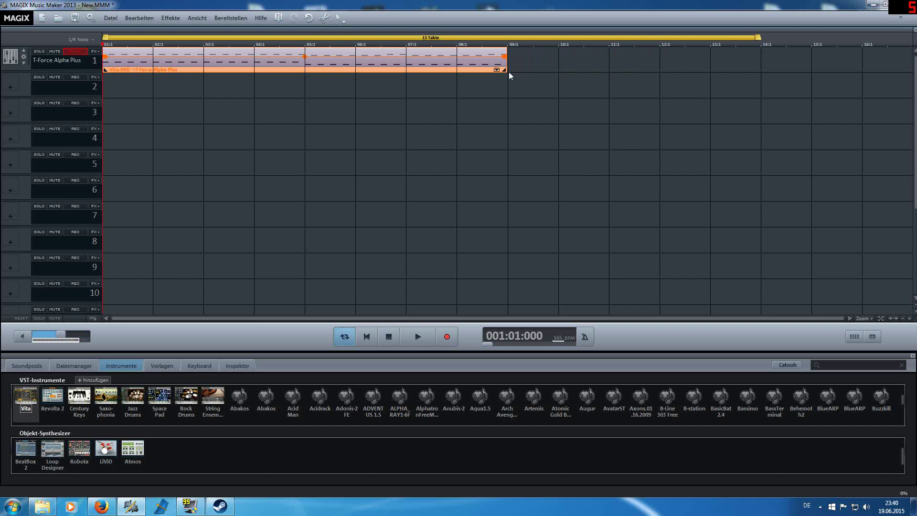
Reopen the trimmed clip and audition individual bass notes in its first and second halves.
{"action": "double_click", "coordinate": [297, 63]}
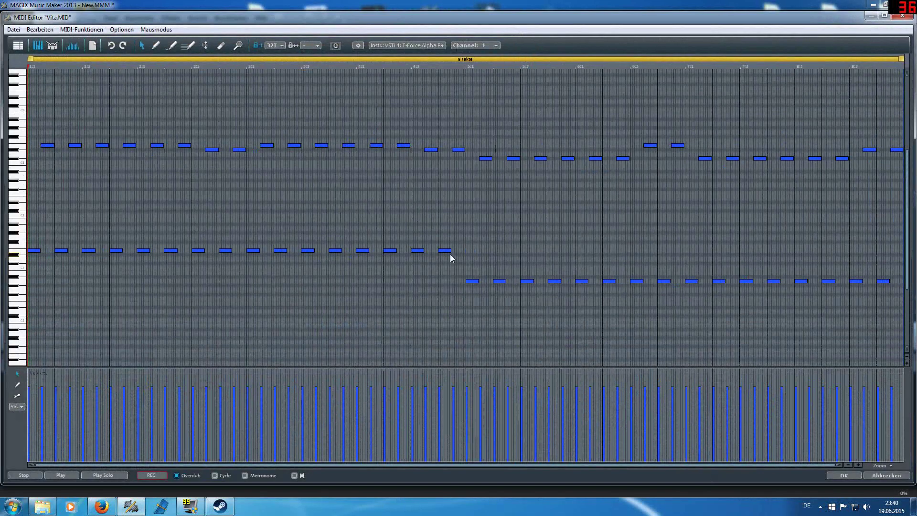
{"action": "left_click", "coordinate": [449, 251]}
{"action": "left_click", "coordinate": [713, 282]}
{"action": "left_click", "coordinate": [474, 282]}
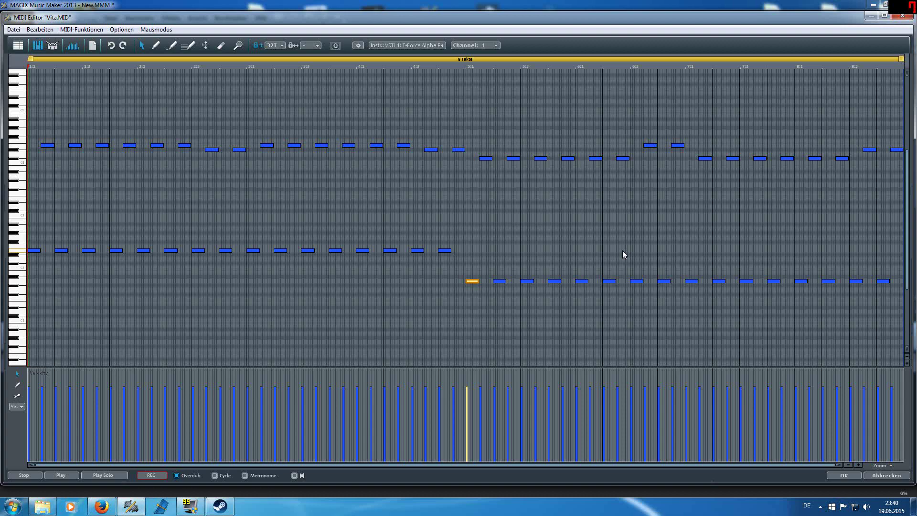
{"action": "left_click", "coordinate": [836, 476]}
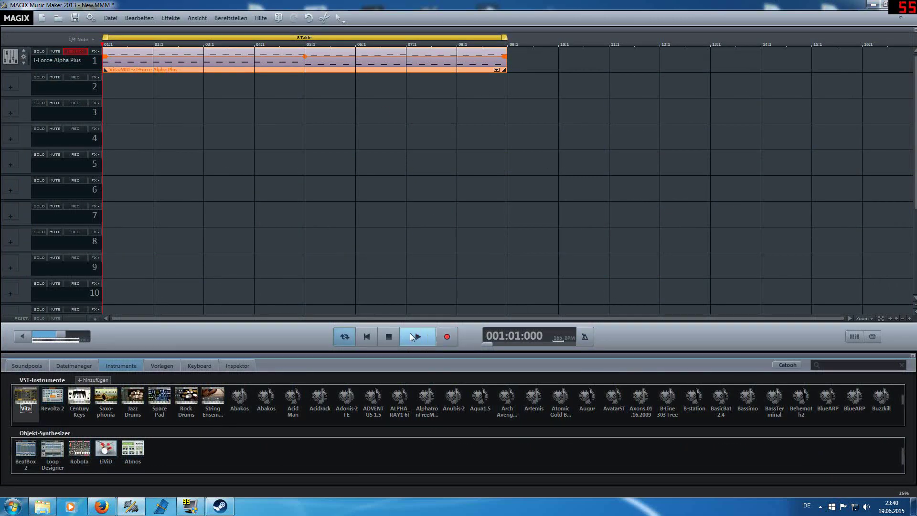
Copy the eight-bar clip and paste it on track 1 directly after the original, starting at bar 9.
{"action": "right_click", "coordinate": [287, 61]}
{"action": "left_click", "coordinate": [516, 85]}
{"action": "right_click", "coordinate": [530, 66]}
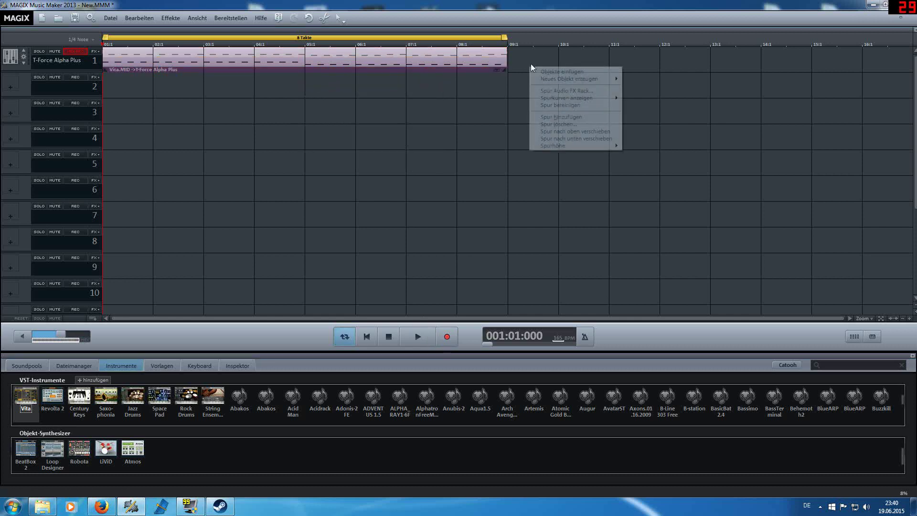
{"action": "left_click", "coordinate": [547, 73]}
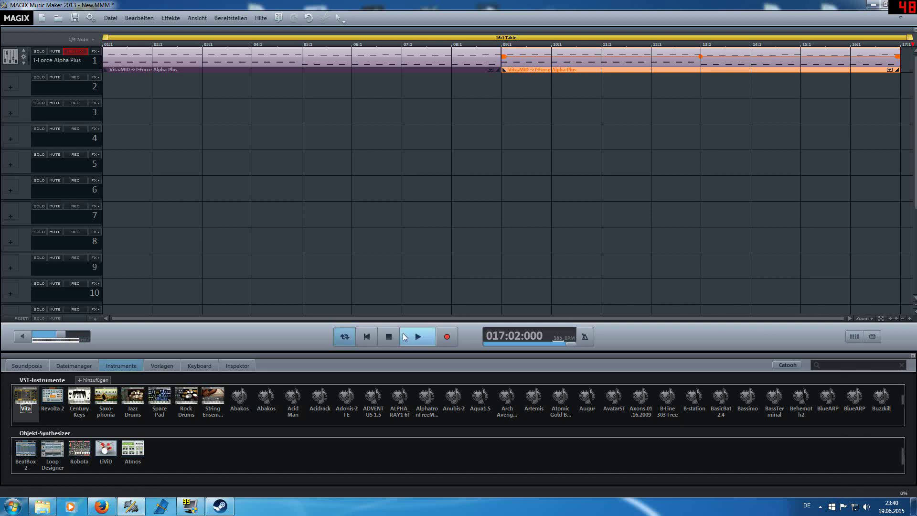
Open the second track 1 clip for MIDI editing and raise the four melody notes of bar 9 by seven semitones.
{"action": "double_click", "coordinate": [561, 63]}
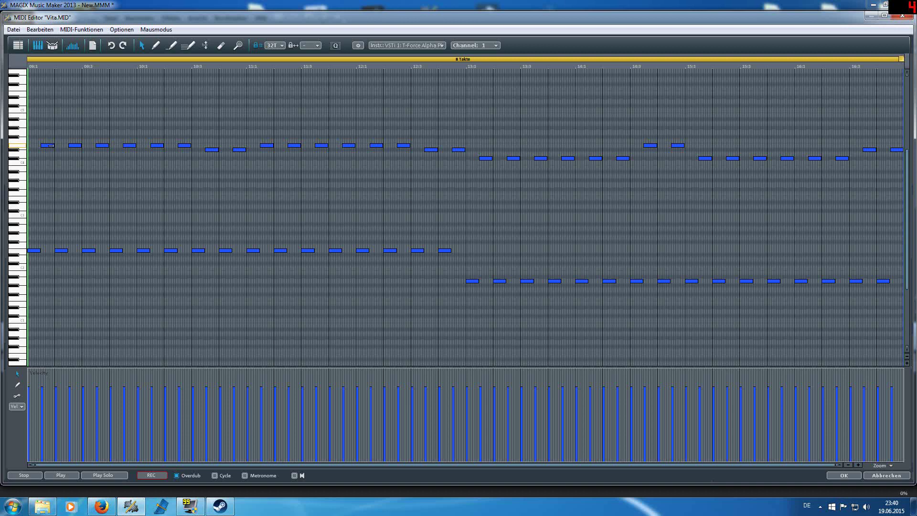
{"action": "left_click_drag", "start_coordinate": [49, 145], "coordinate": [50, 115]}
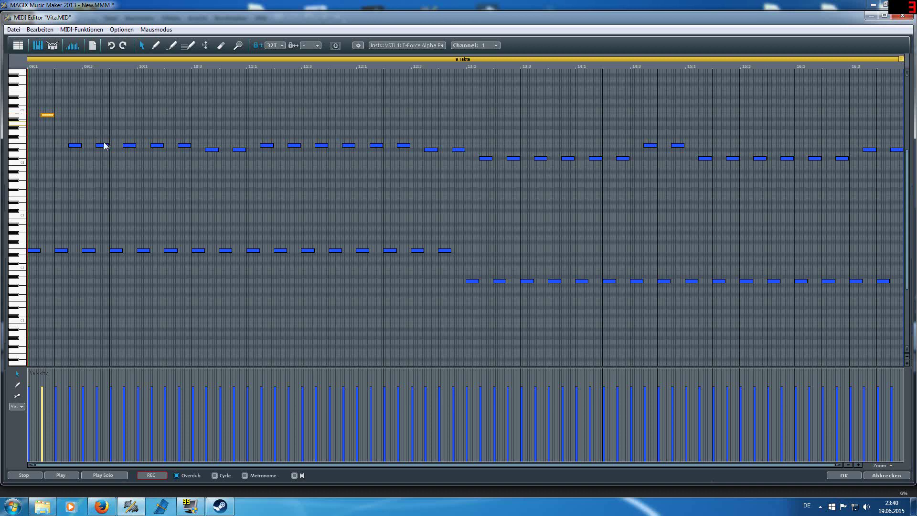
{"action": "left_click", "coordinate": [75, 144]}
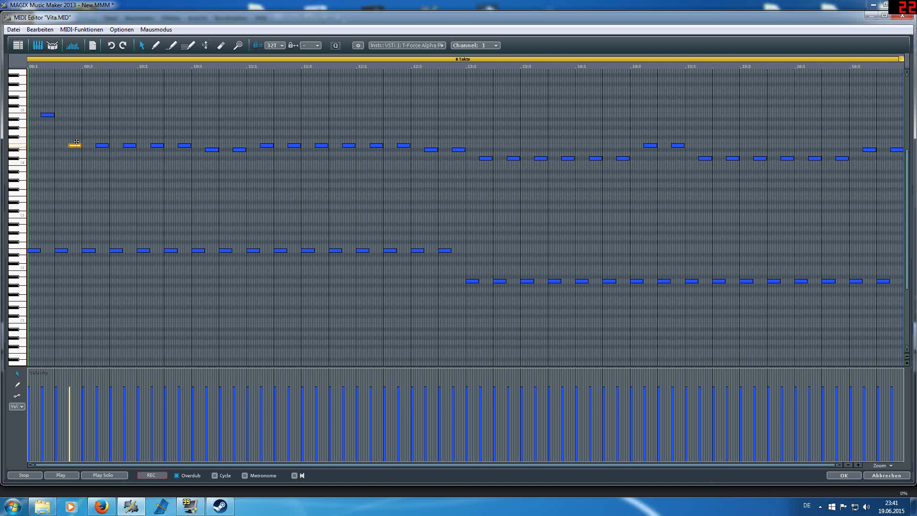
{"action": "left_click_drag", "start_coordinate": [75, 145], "coordinate": [75, 115]}
{"action": "left_click_drag", "start_coordinate": [102, 144], "coordinate": [102, 115]}
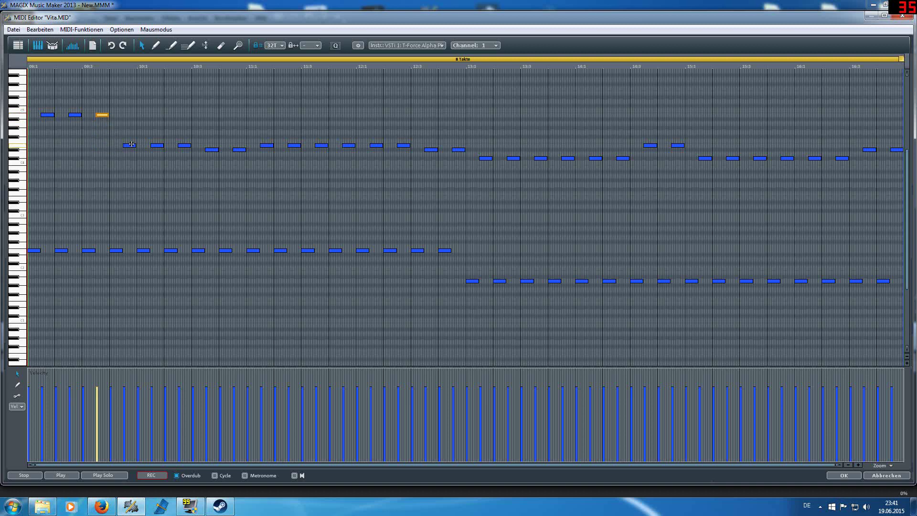
{"action": "left_click_drag", "start_coordinate": [126, 145], "coordinate": [128, 114]}
{"action": "left_click", "coordinate": [47, 114]}
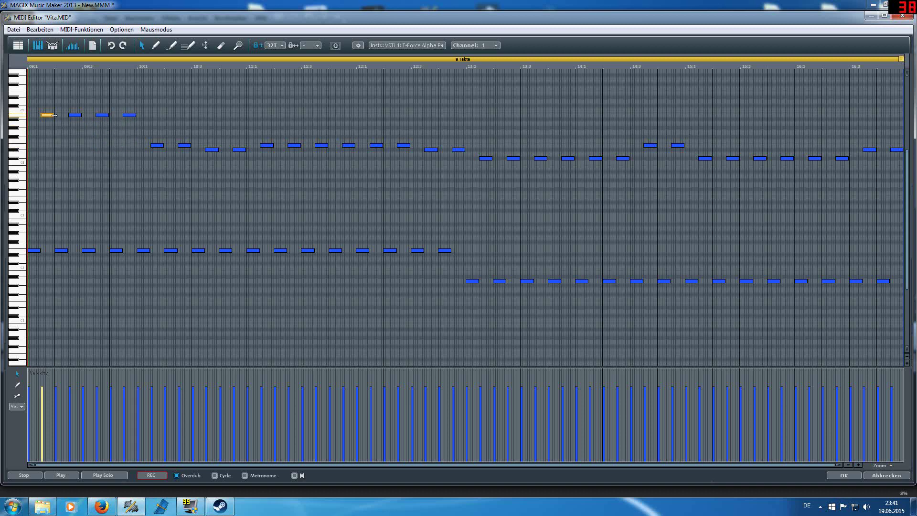
Raise bar 10's first melody note by seven semitones, the next two by an octave and the last by eight semitones, and play solo.
{"action": "left_click_drag", "start_coordinate": [160, 143], "coordinate": [160, 115]}
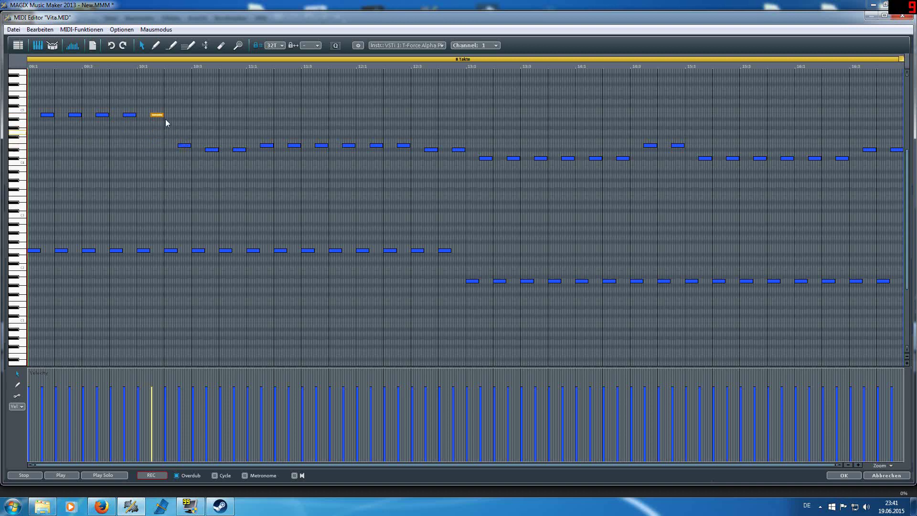
{"action": "left_click_drag", "start_coordinate": [185, 145], "coordinate": [184, 94]}
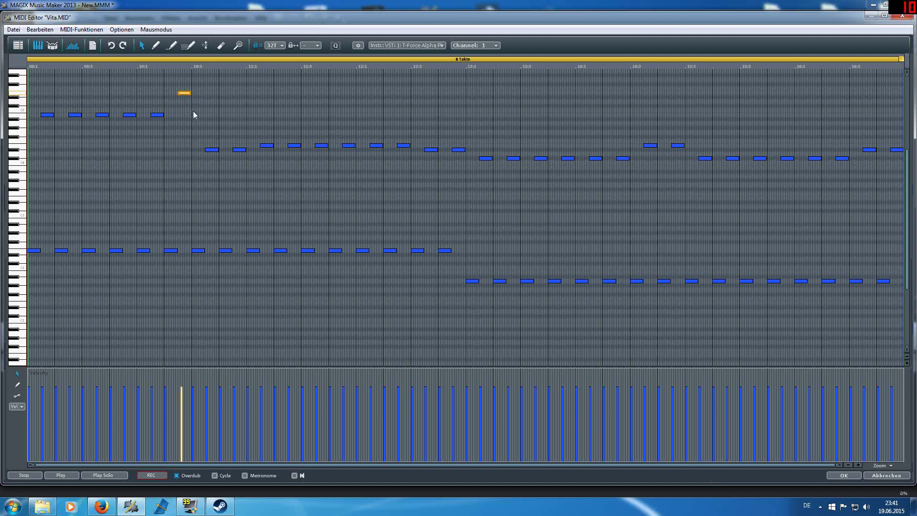
{"action": "left_click_drag", "start_coordinate": [214, 151], "coordinate": [213, 97]}
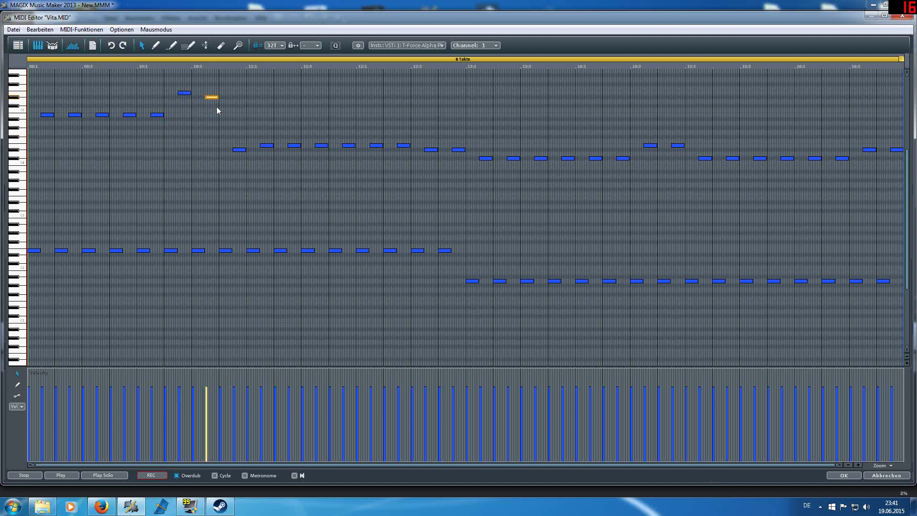
{"action": "left_click_drag", "start_coordinate": [239, 150], "coordinate": [239, 115]}
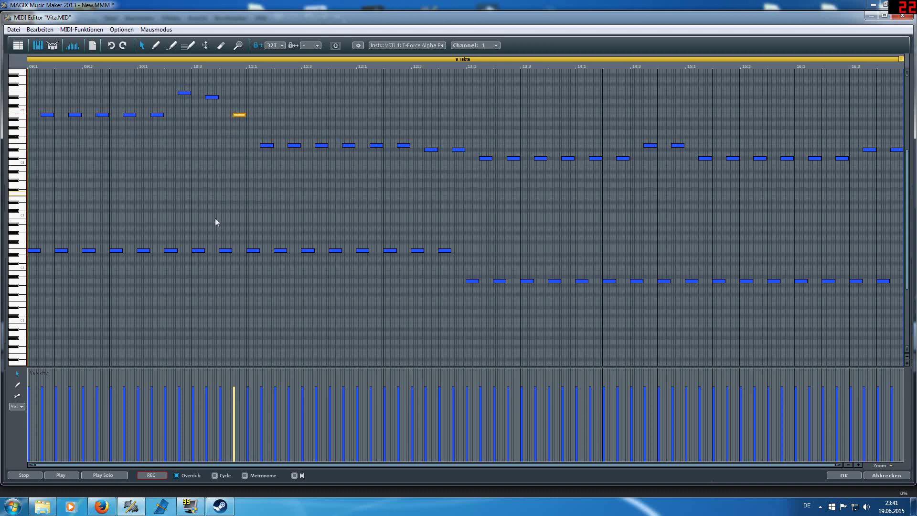
{"action": "left_click", "coordinate": [101, 477]}
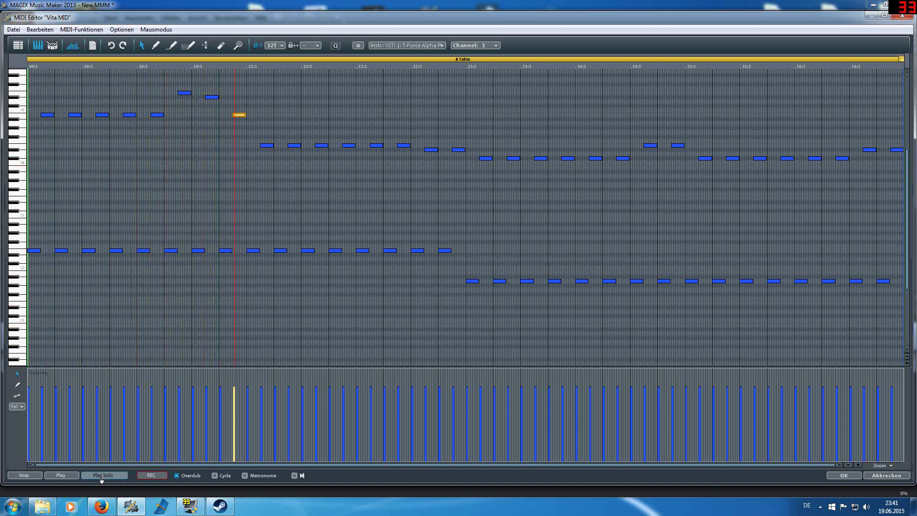
{"action": "left_click", "coordinate": [21, 477]}
Replace the melody notes of bars 11 and 12 with an offbeat-aligned duplicate of the bars 9–10 melody, and play it solo.
{"action": "left_click", "coordinate": [385, 165]}
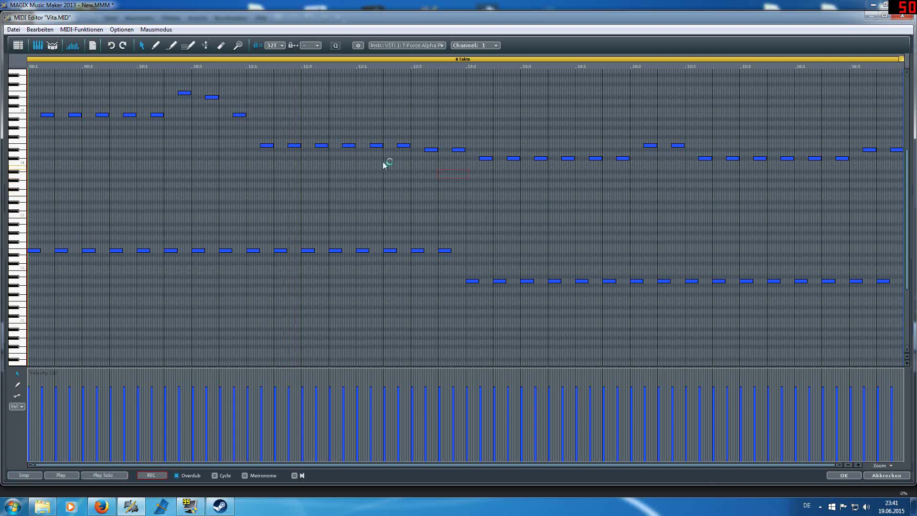
{"action": "left_click_drag", "start_coordinate": [465, 158], "coordinate": [267, 153]}
{"action": "key", "text": "Delete"}
{"action": "left_click_drag", "start_coordinate": [331, 164], "coordinate": [31, 59]}
{"action": "left_click", "coordinate": [40, 29]}
{"action": "left_click", "coordinate": [54, 96]}
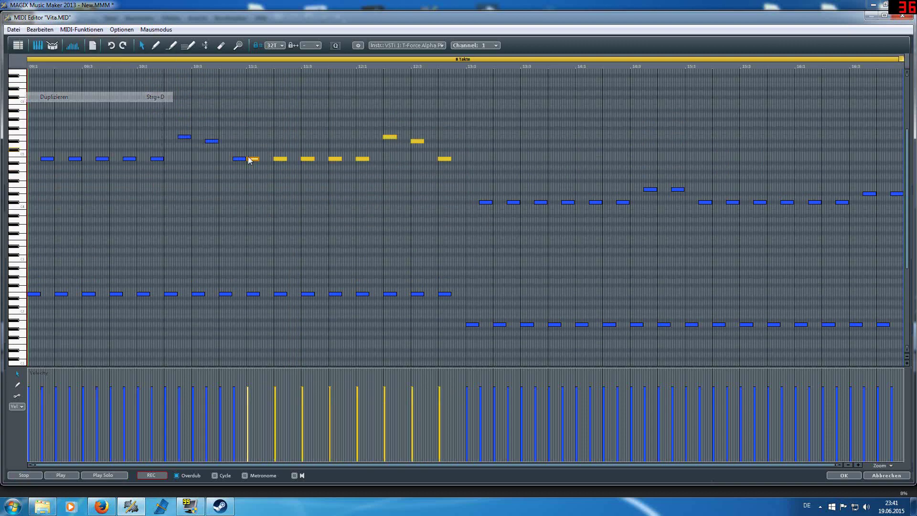
{"action": "left_click_drag", "start_coordinate": [254, 159], "coordinate": [267, 160]}
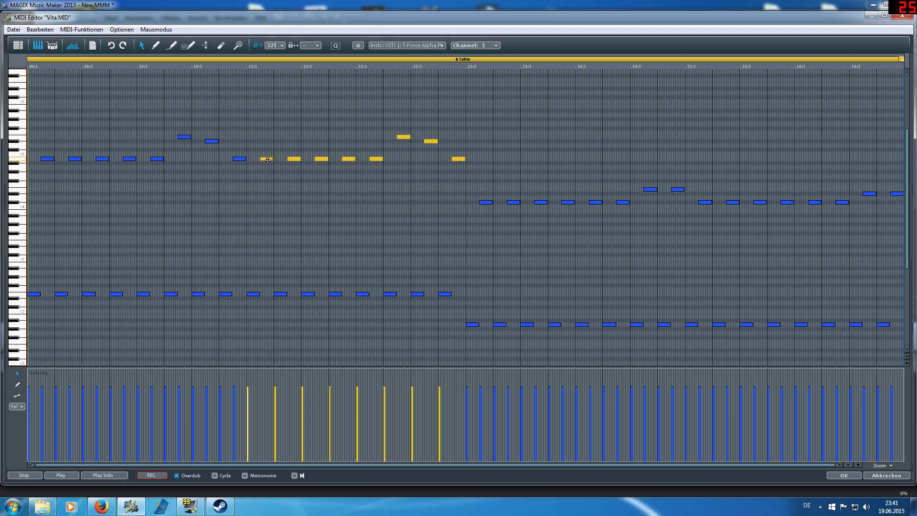
{"action": "left_click", "coordinate": [94, 477]}
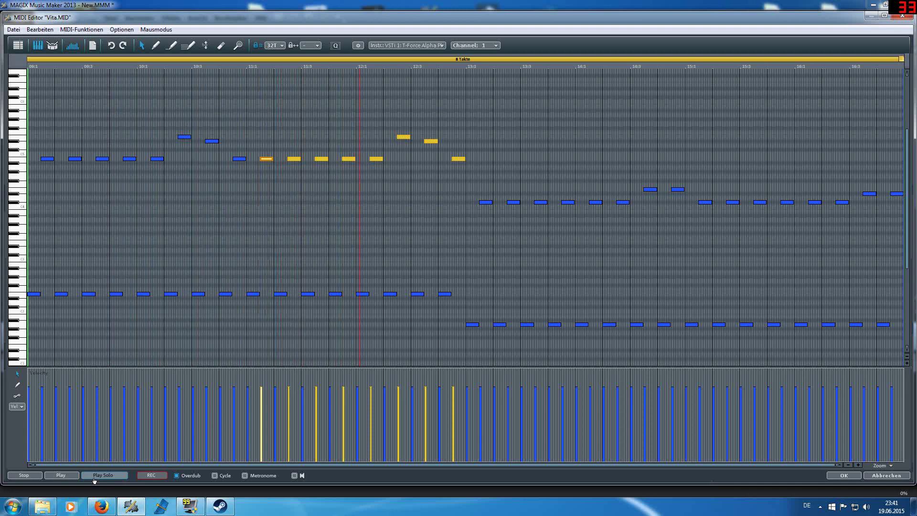
{"action": "left_click", "coordinate": [22, 475]}
Raise the first melody note of bar 13 by an octave and the second by eight semitones, keeping both on the offbeats.
{"action": "left_click", "coordinate": [485, 203]}
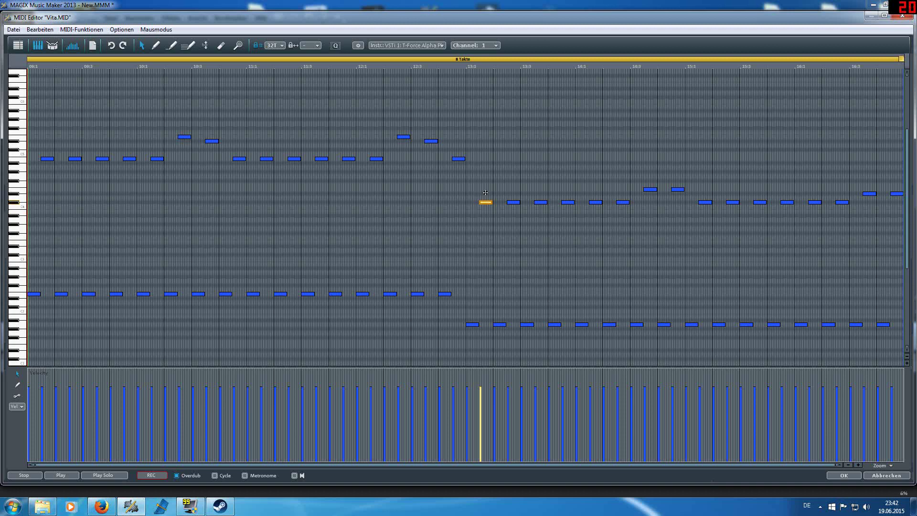
{"action": "left_click_drag", "start_coordinate": [485, 193], "coordinate": [487, 142]}
{"action": "left_click_drag", "start_coordinate": [514, 202], "coordinate": [513, 159]}
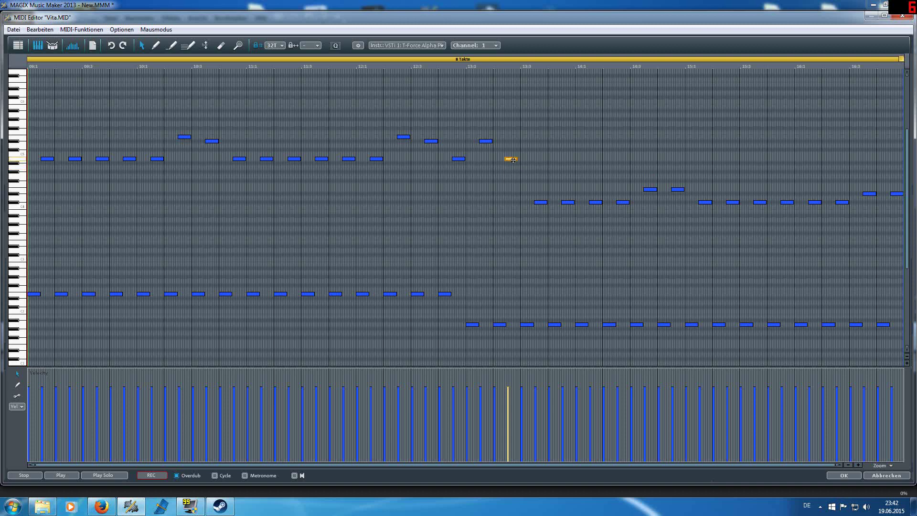
{"action": "left_click", "coordinate": [486, 141]}
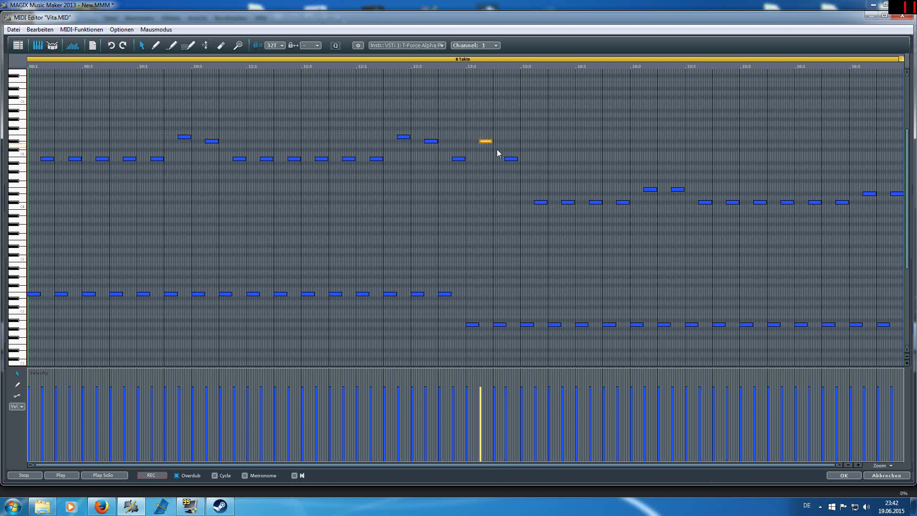
{"action": "left_click_drag", "start_coordinate": [486, 142], "coordinate": [514, 167]}
{"action": "left_click", "coordinate": [486, 150]}
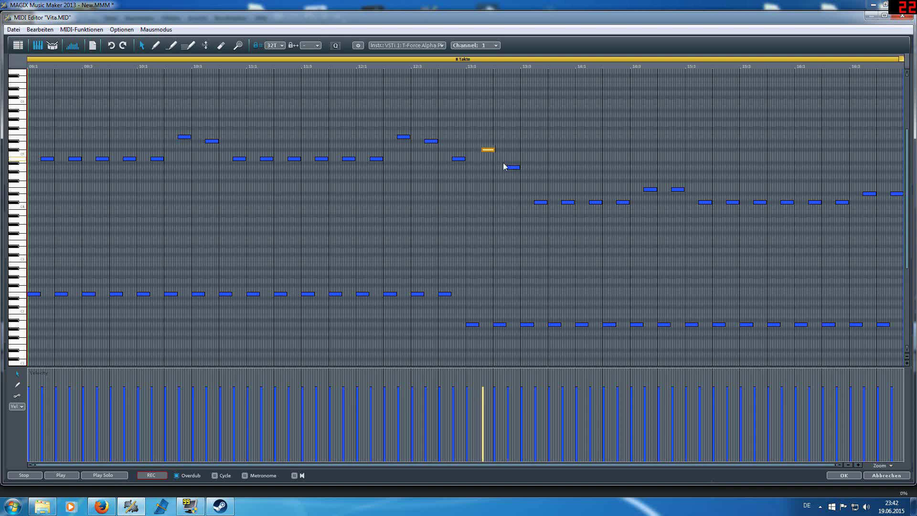
{"action": "left_click", "coordinate": [512, 167]}
{"action": "left_click", "coordinate": [486, 150]}
{"action": "left_click_drag", "start_coordinate": [487, 150], "coordinate": [485, 150]}
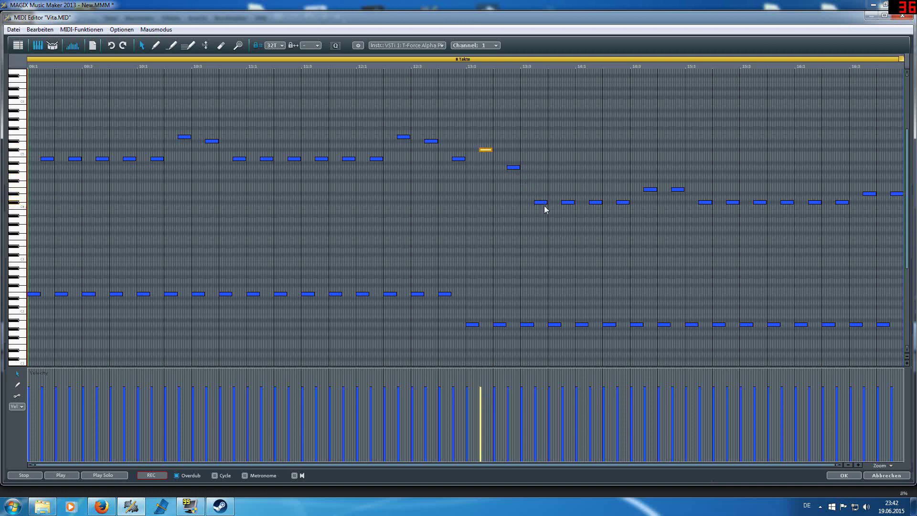
Raise bar 13's third melody note by an octave and its fourth by eight semitones, and audition the bar's four notes.
{"action": "left_click_drag", "start_coordinate": [541, 202], "coordinate": [544, 153]}
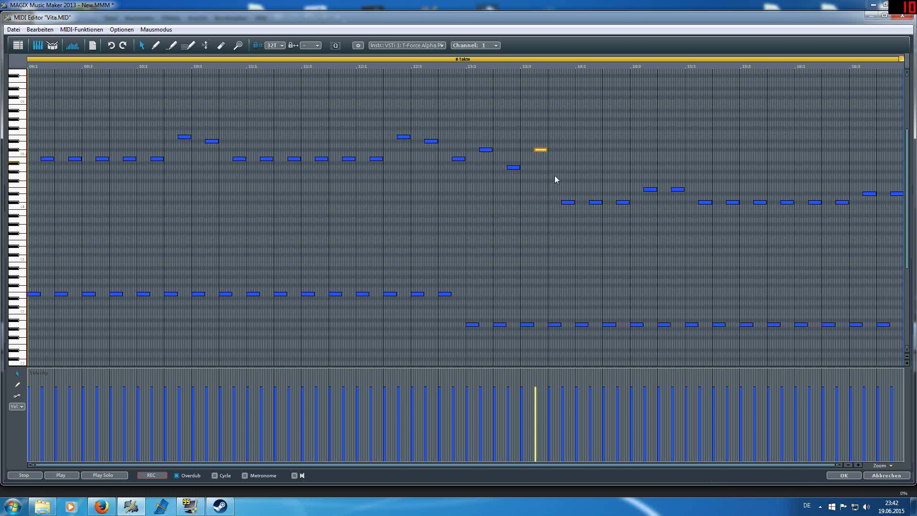
{"action": "left_click_drag", "start_coordinate": [568, 203], "coordinate": [567, 170]}
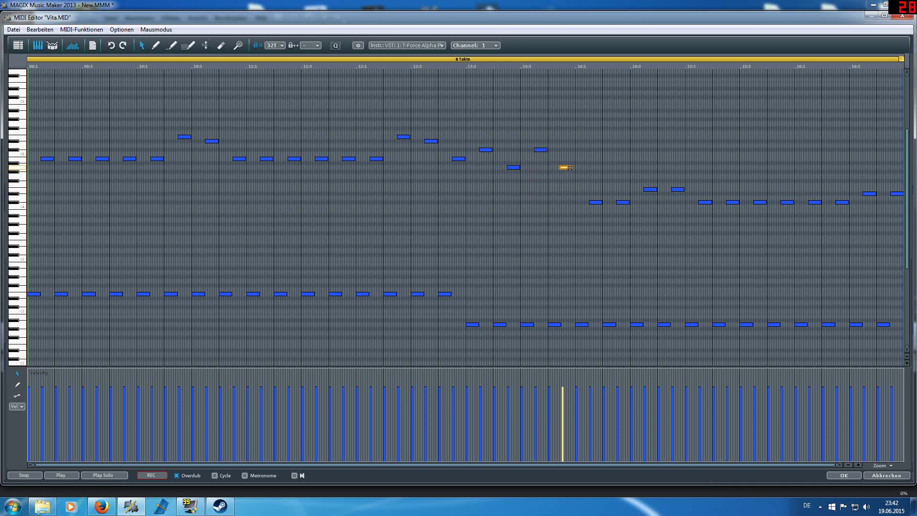
{"action": "left_click", "coordinate": [488, 150]}
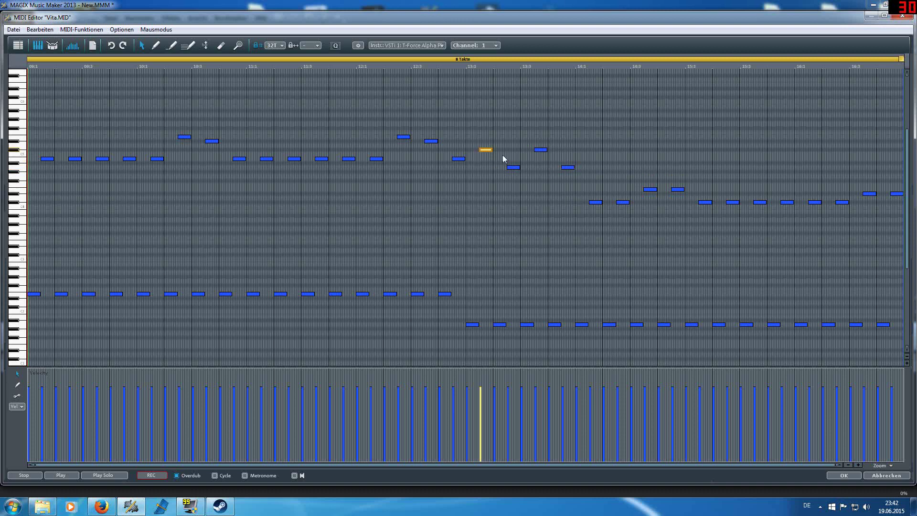
{"action": "left_click", "coordinate": [513, 167]}
{"action": "left_click", "coordinate": [541, 150]}
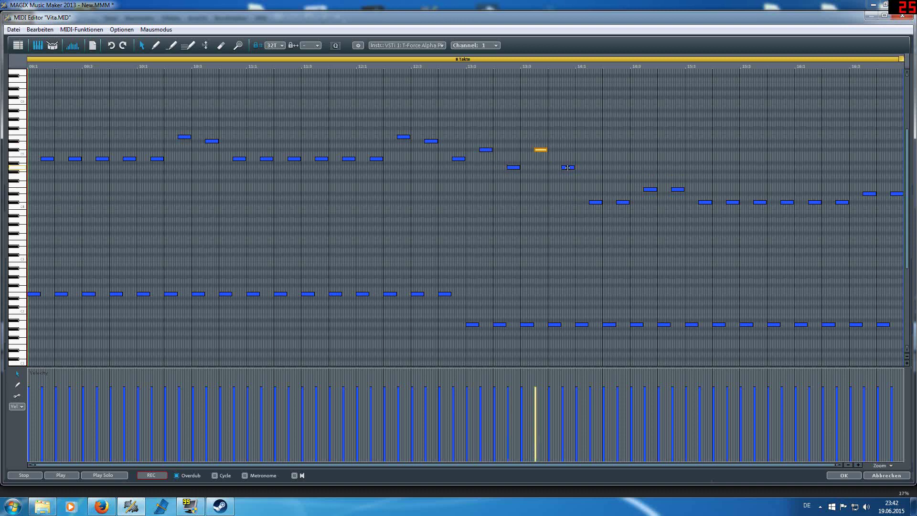
{"action": "left_click", "coordinate": [568, 167]}
Raise bar 14's four melody notes by 12, 14, 10 and 11 semitones respectively, and play the clip solo.
{"action": "left_click", "coordinate": [598, 202]}
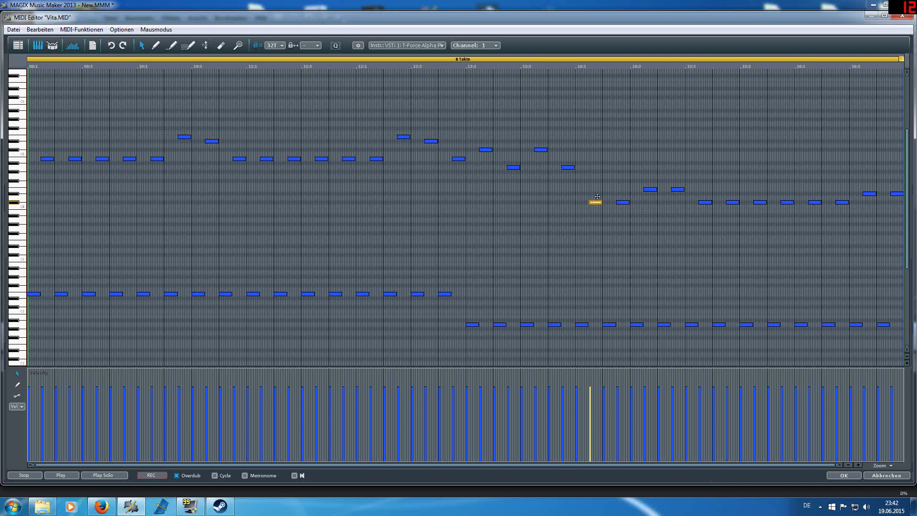
{"action": "left_click_drag", "start_coordinate": [597, 196], "coordinate": [596, 152]}
{"action": "left_click_drag", "start_coordinate": [623, 202], "coordinate": [622, 141]}
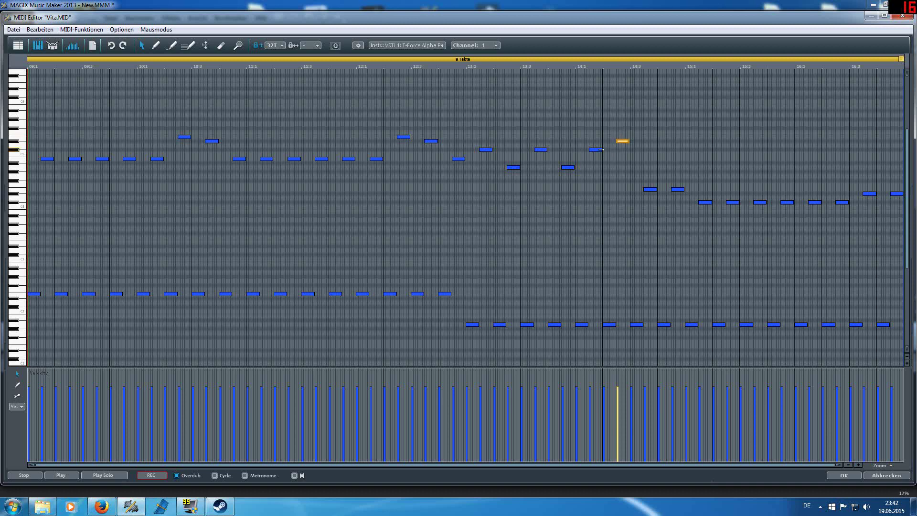
{"action": "left_click", "coordinate": [598, 150]}
{"action": "left_click", "coordinate": [619, 141]}
{"action": "left_click_drag", "start_coordinate": [647, 189], "coordinate": [649, 145]}
{"action": "left_click_drag", "start_coordinate": [678, 189], "coordinate": [678, 142]}
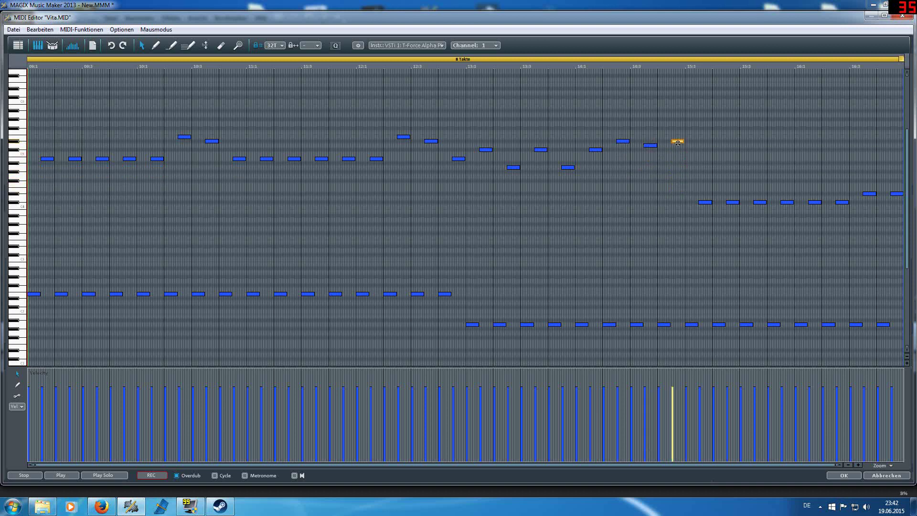
{"action": "left_click", "coordinate": [118, 475]}
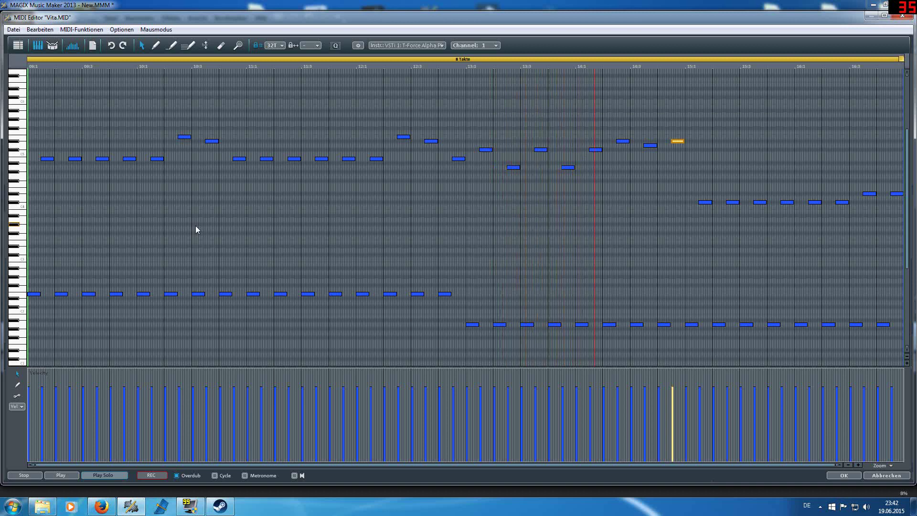
{"action": "key", "text": "space"}
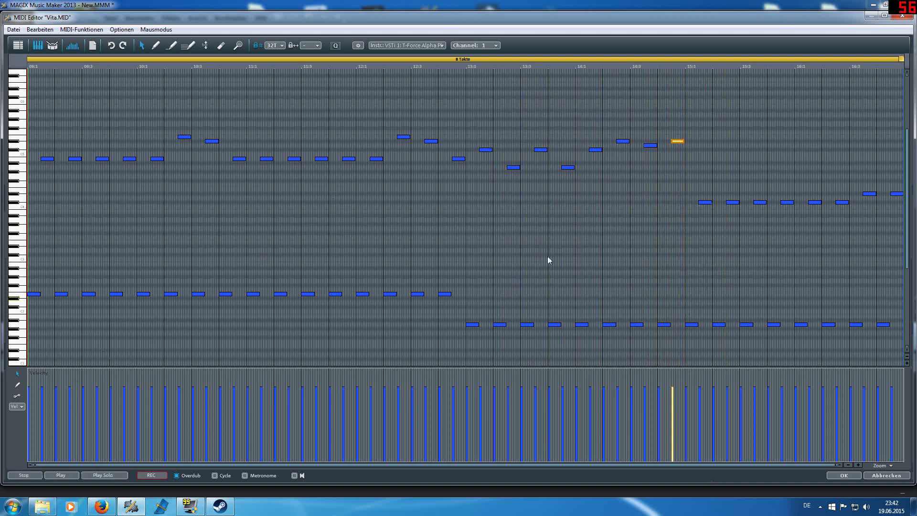
Raise the last three melody notes of bar 14 by one semitone and play the clip solo.
{"action": "left_click", "coordinate": [596, 150]}
{"action": "left_click", "coordinate": [624, 141]}
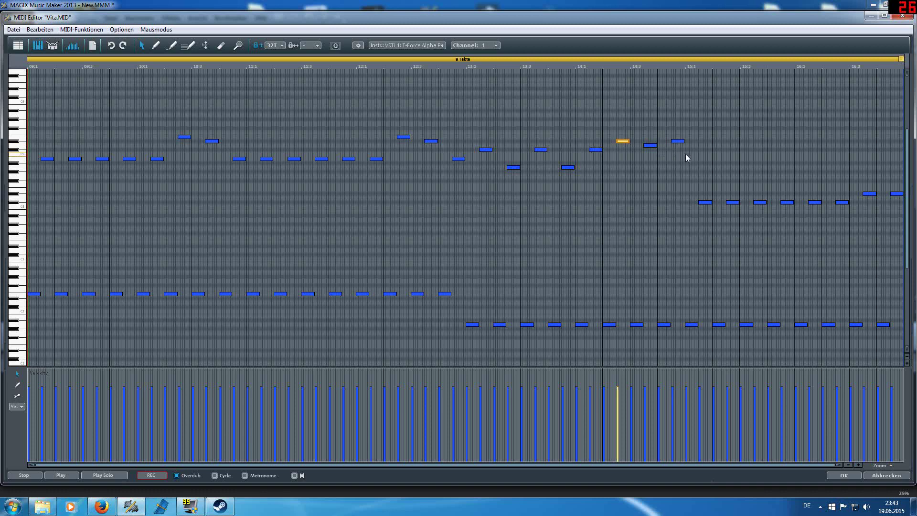
{"action": "left_click_drag", "start_coordinate": [687, 154], "coordinate": [626, 137]}
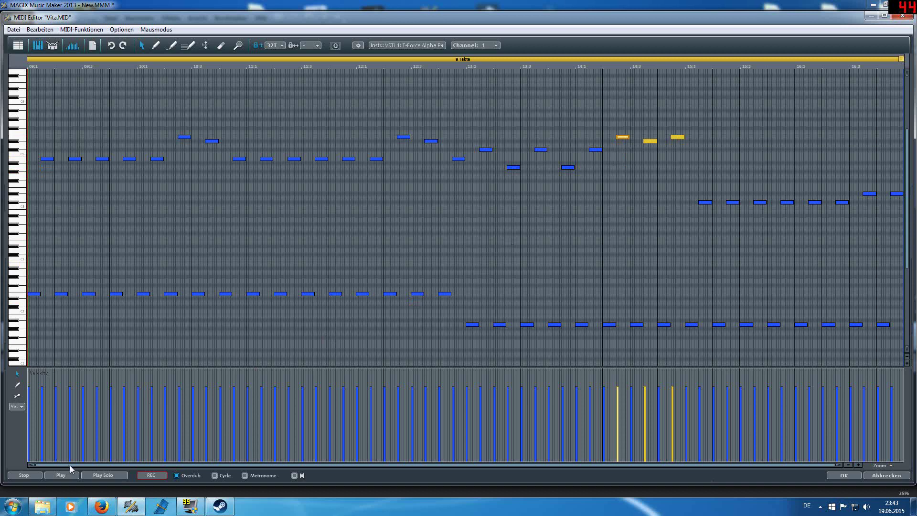
{"action": "left_click", "coordinate": [93, 476]}
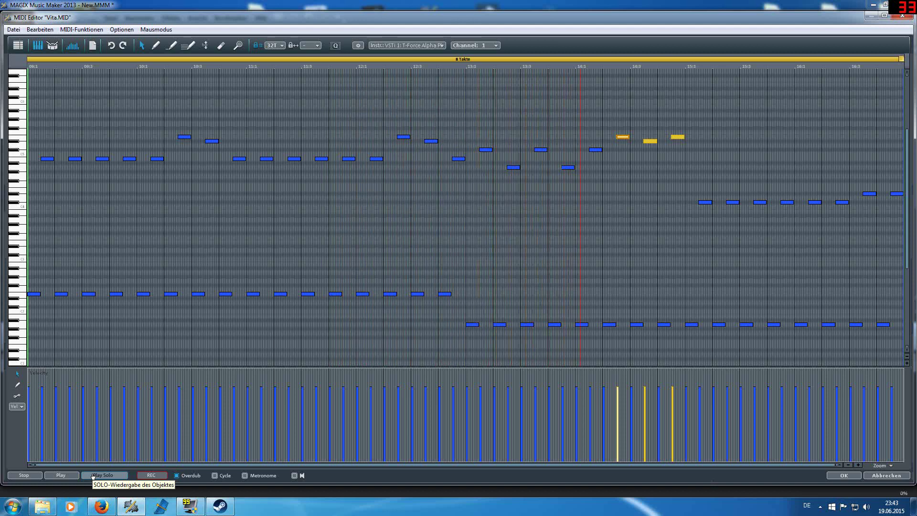
{"action": "left_click", "coordinate": [16, 476]}
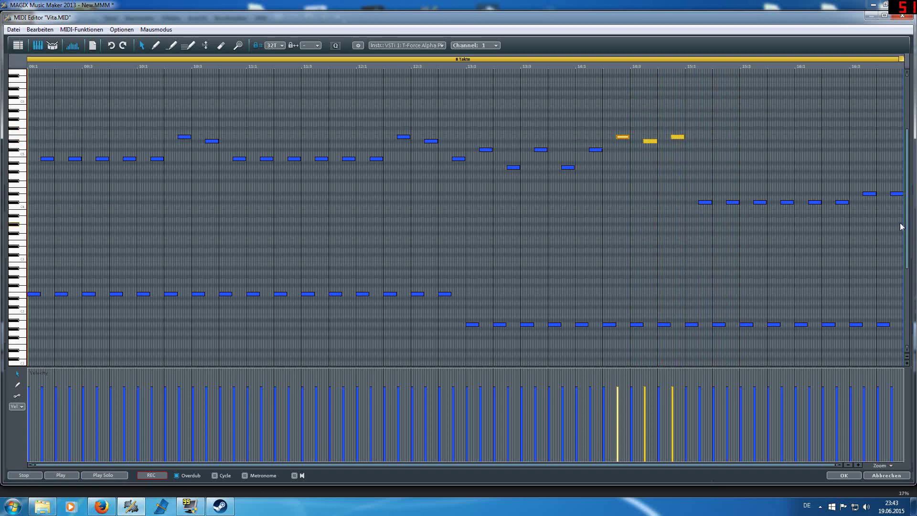
Replace the melody notes of bars 15 and 16 with a duplicate of the bars 13–14 melody, aligned to the offbeats.
{"action": "left_click_drag", "start_coordinate": [902, 227], "coordinate": [684, 171]}
{"action": "key", "text": "Delete"}
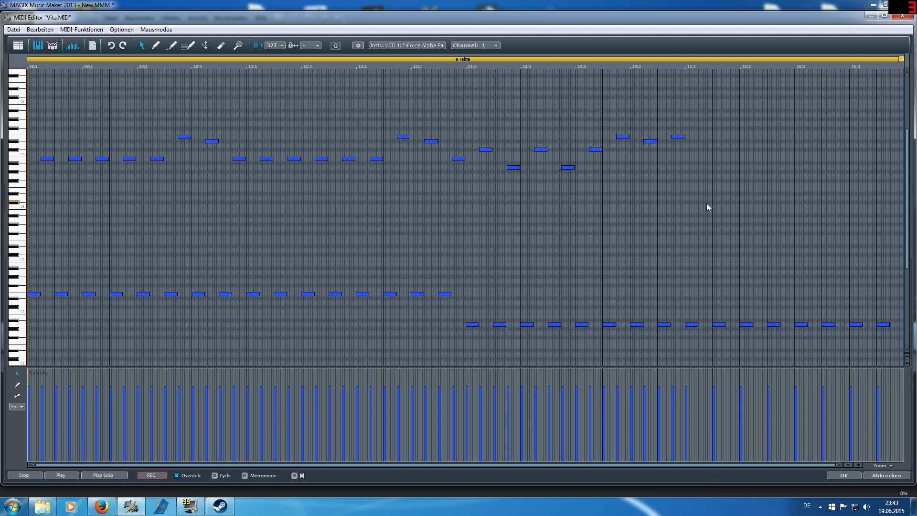
{"action": "left_click_drag", "start_coordinate": [713, 207], "coordinate": [472, 126]}
{"action": "left_click", "coordinate": [40, 29]}
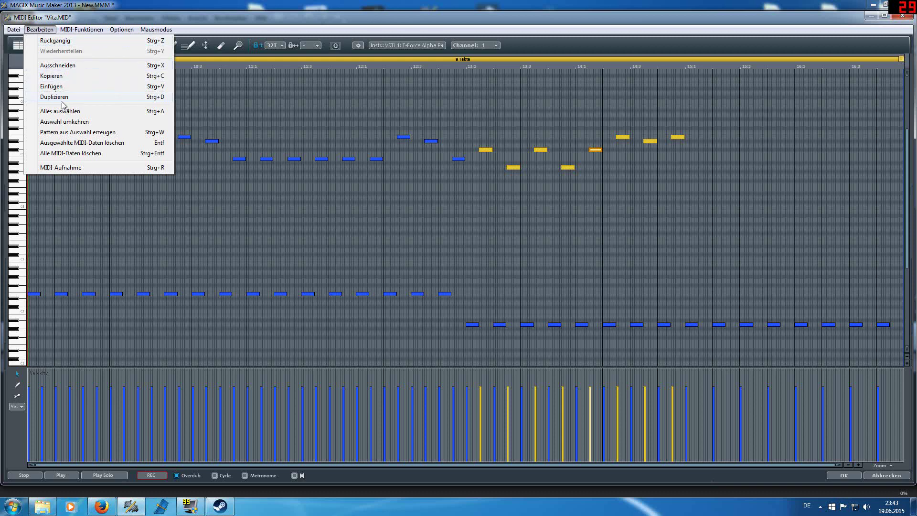
{"action": "left_click", "coordinate": [62, 97]}
{"action": "left_click_drag", "start_coordinate": [698, 149], "coordinate": [707, 149]}
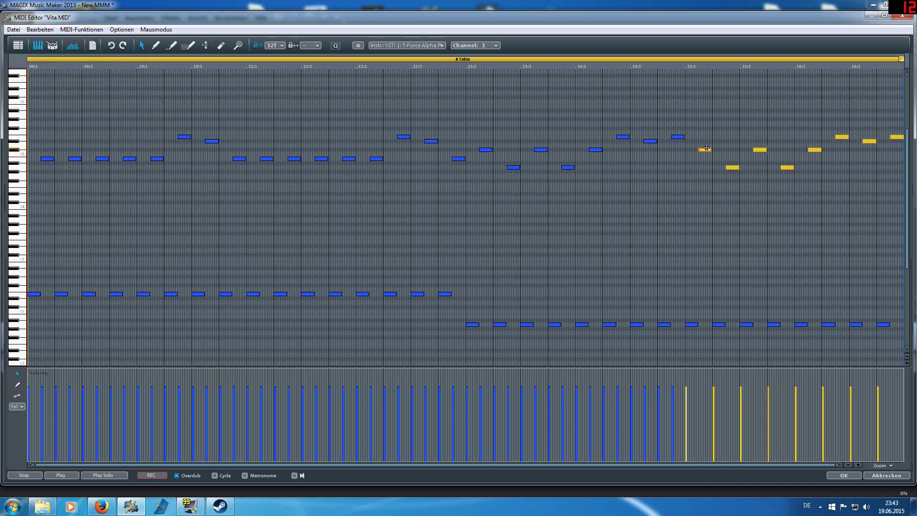
Raise the last melody note of bar 16 by four semitones, play the clip solo, and accept the MIDI edits.
{"action": "left_click", "coordinate": [883, 188]}
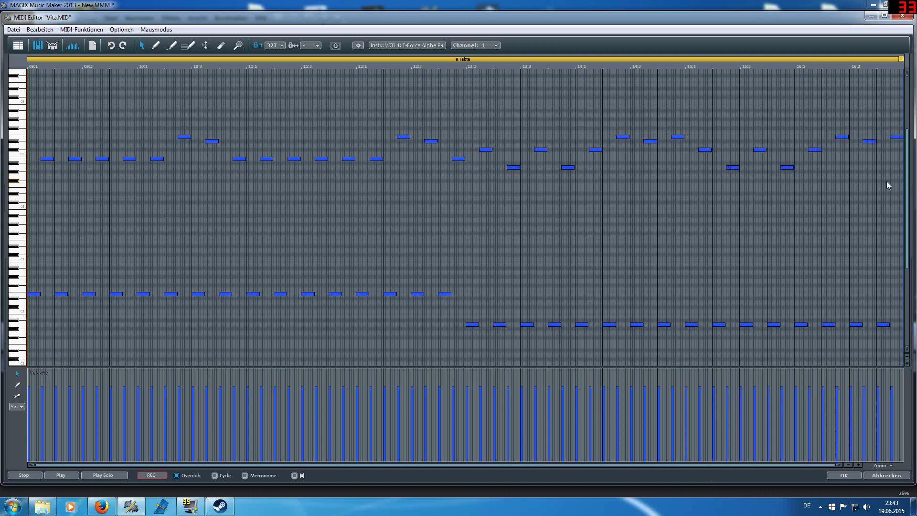
{"action": "left_click_drag", "start_coordinate": [898, 136], "coordinate": [898, 118]}
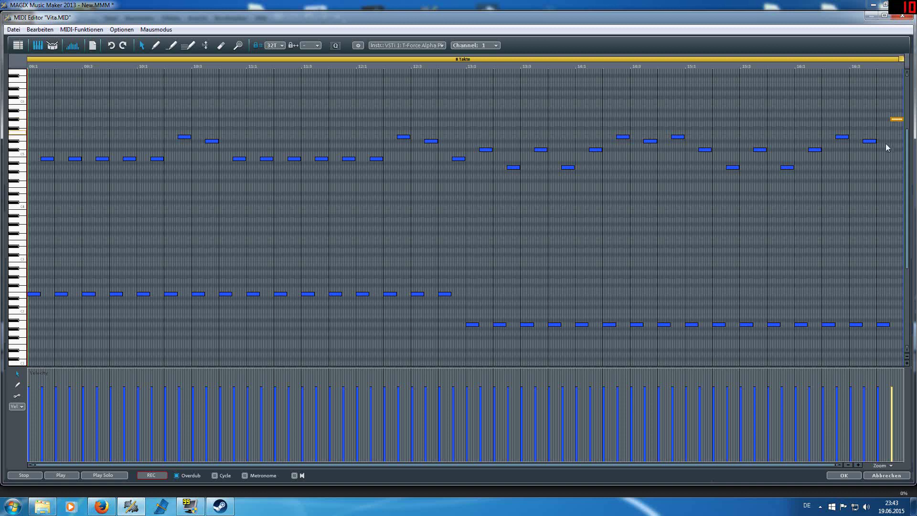
{"action": "left_click", "coordinate": [105, 476]}
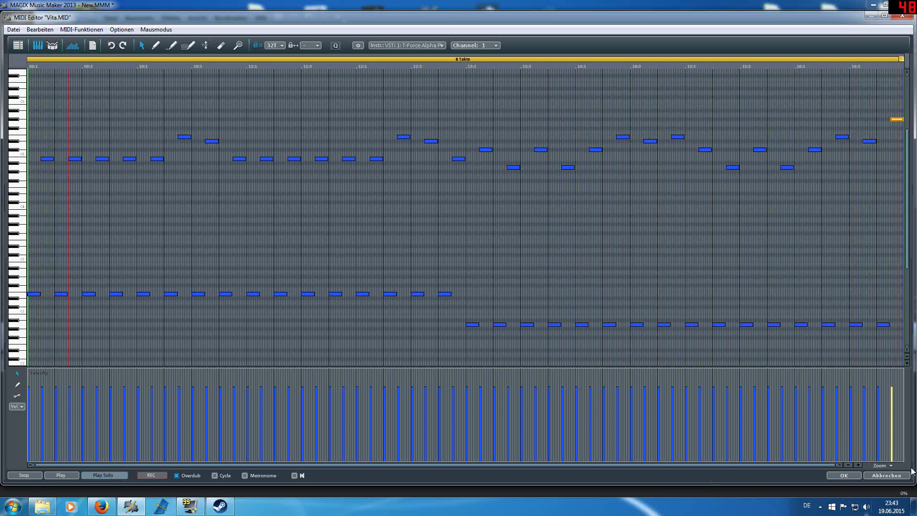
{"action": "left_click", "coordinate": [844, 476]}
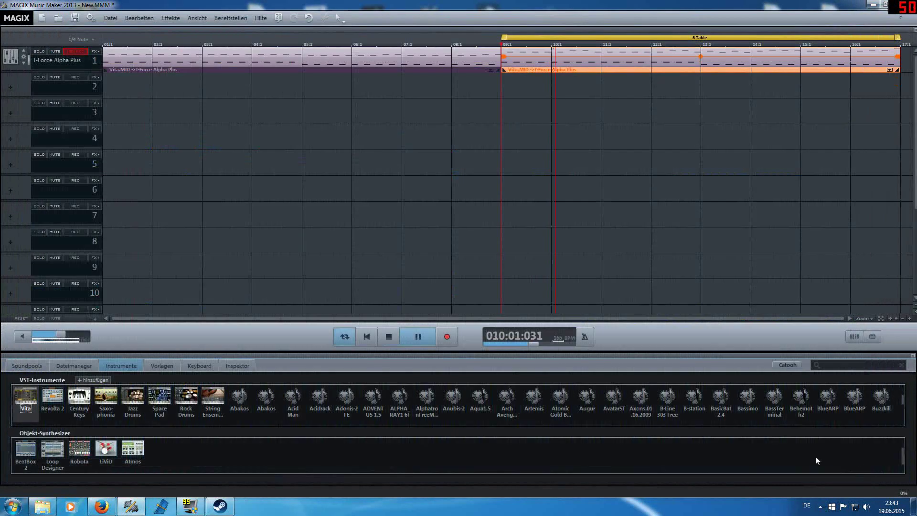
Extend the playback range's start back to bar 1 and play the arrangement from the beginning.
{"action": "left_click", "coordinate": [908, 320]}
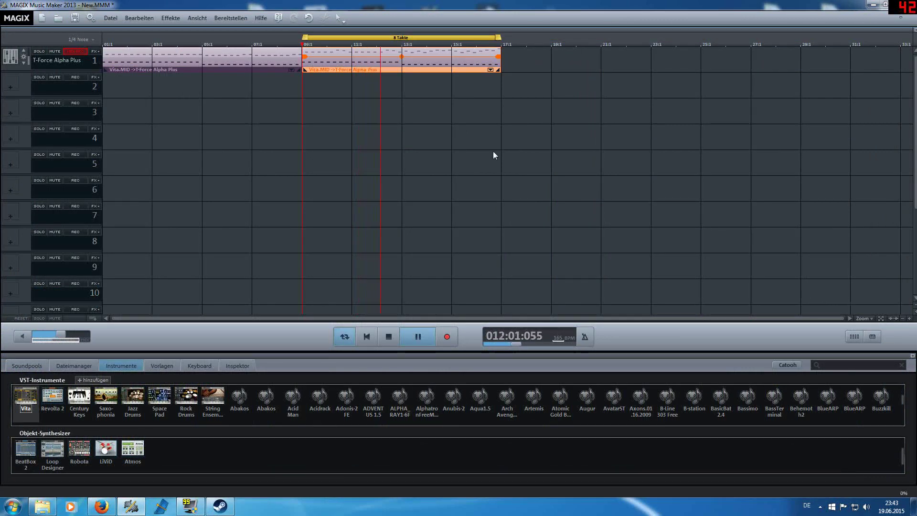
{"action": "left_click_drag", "start_coordinate": [305, 37], "coordinate": [104, 32]}
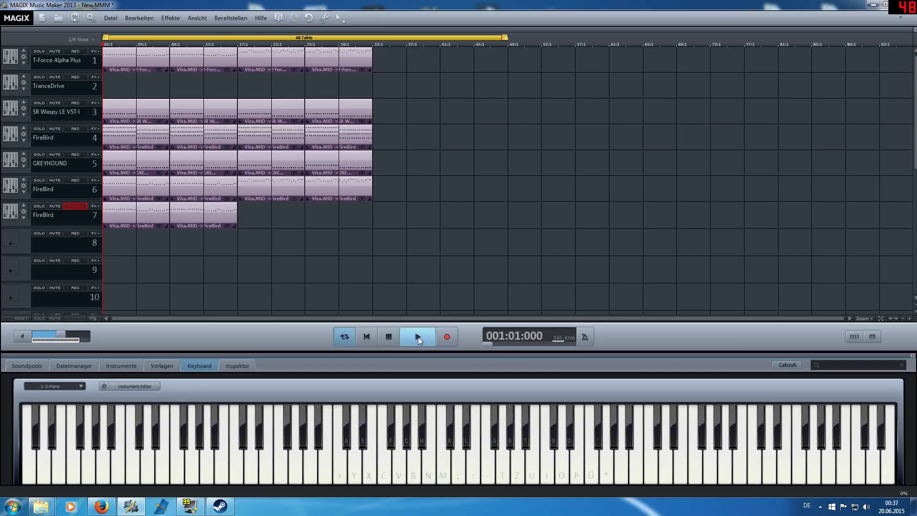
{"action": "left_click", "coordinate": [418, 337]}
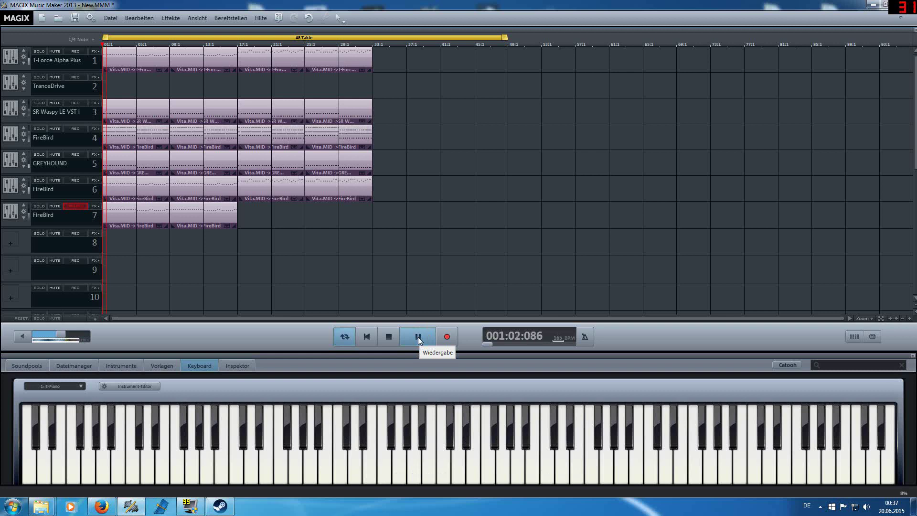